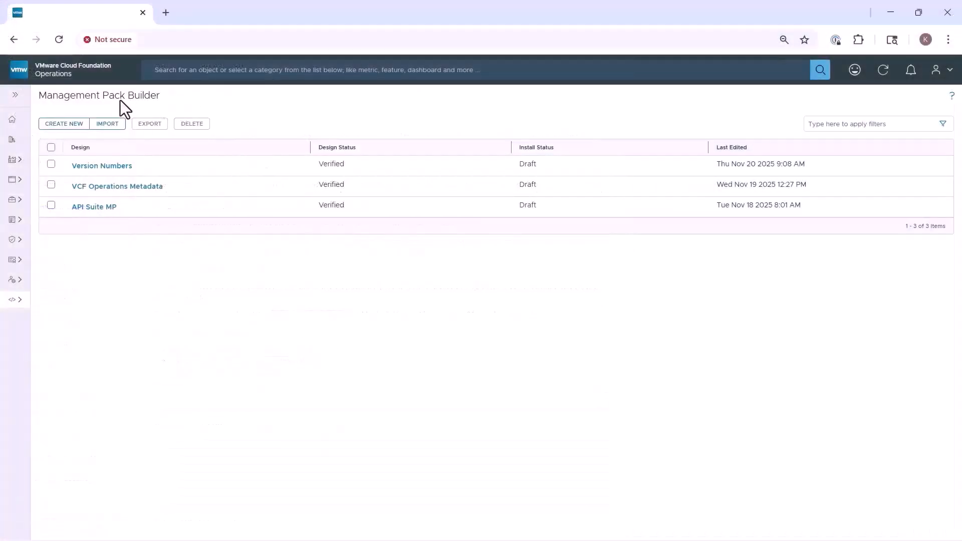
Step: Create the Rubrik MP Demo pack and add a source on the vcf-ops-mgmt-proxy-01a collector
{"action": "left_click", "coordinate": [70, 129]}
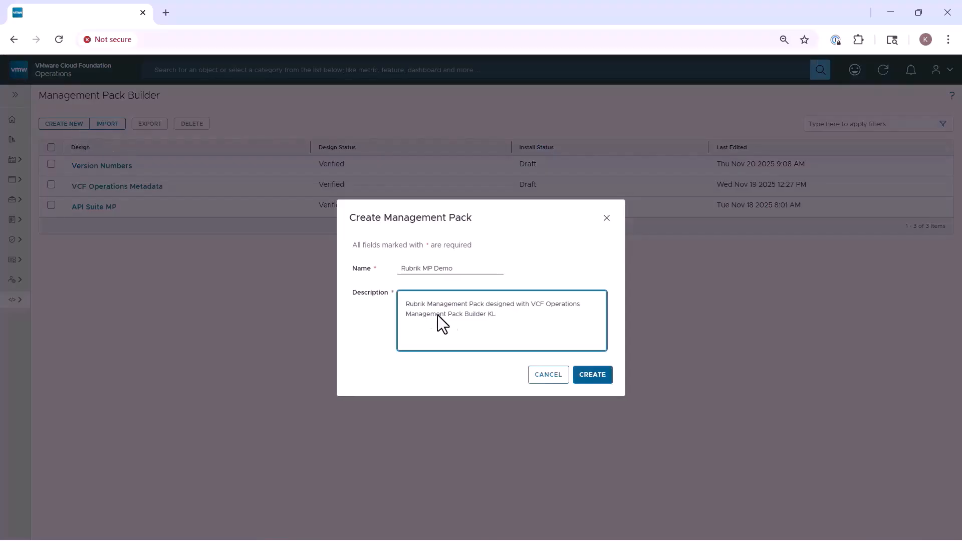
{"action": "left_click", "coordinate": [584, 375]}
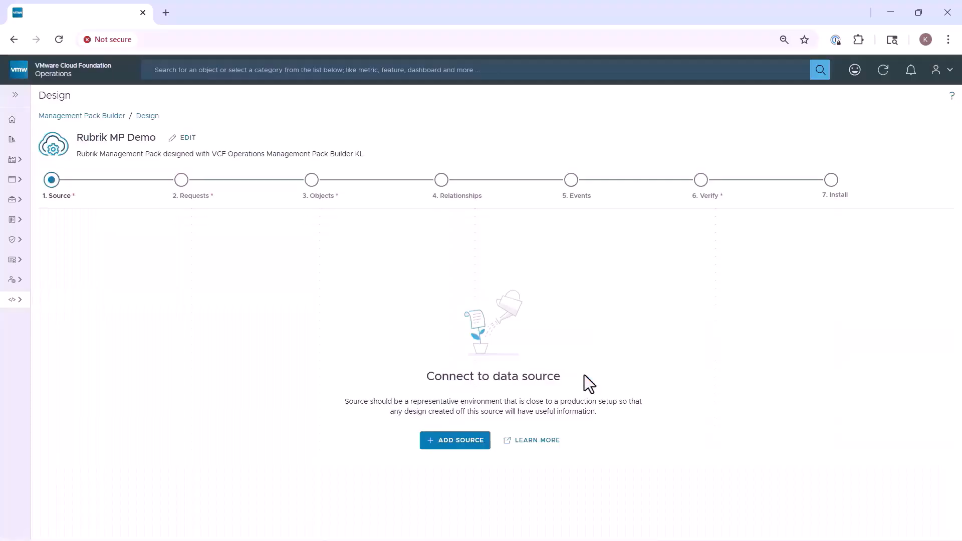
{"action": "left_click", "coordinate": [469, 441]}
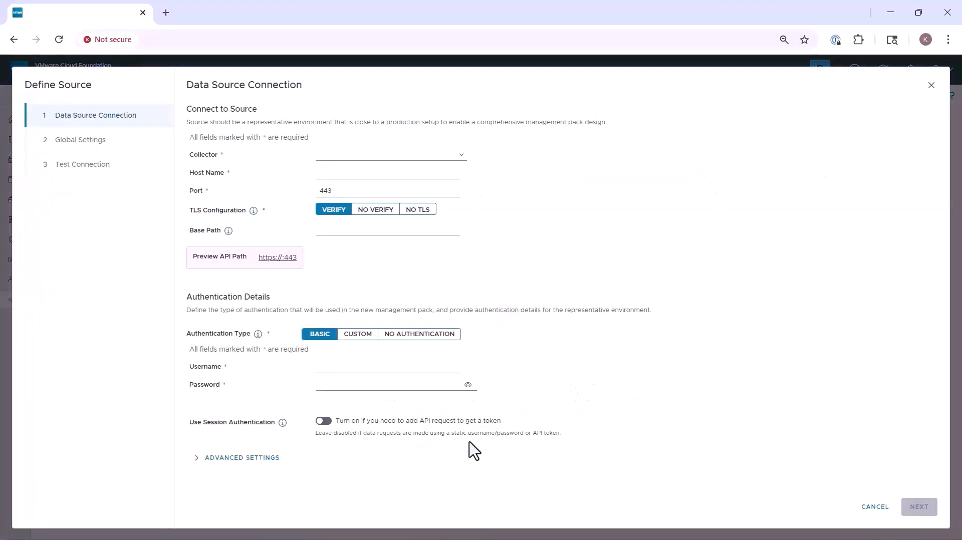
{"action": "left_click", "coordinate": [319, 156]}
{"action": "left_click", "coordinate": [319, 162]}
Step: Point the source at host rubrik-va.tvs.vmware.com with No Verify TLS and base path api/vi
{"action": "left_click", "coordinate": [317, 177]}
{"action": "type", "text": "rubrik"}
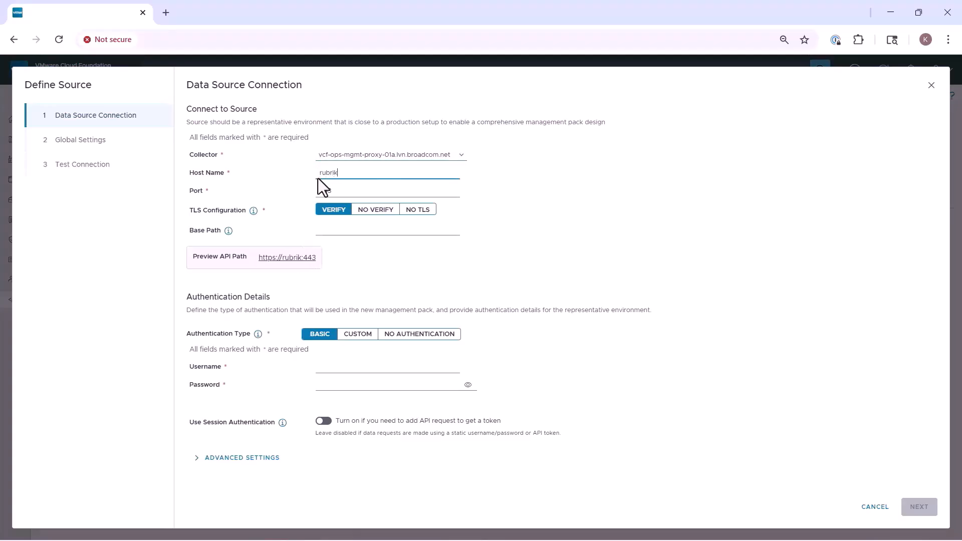
{"action": "type", "text": "-va.tvs.vm"}
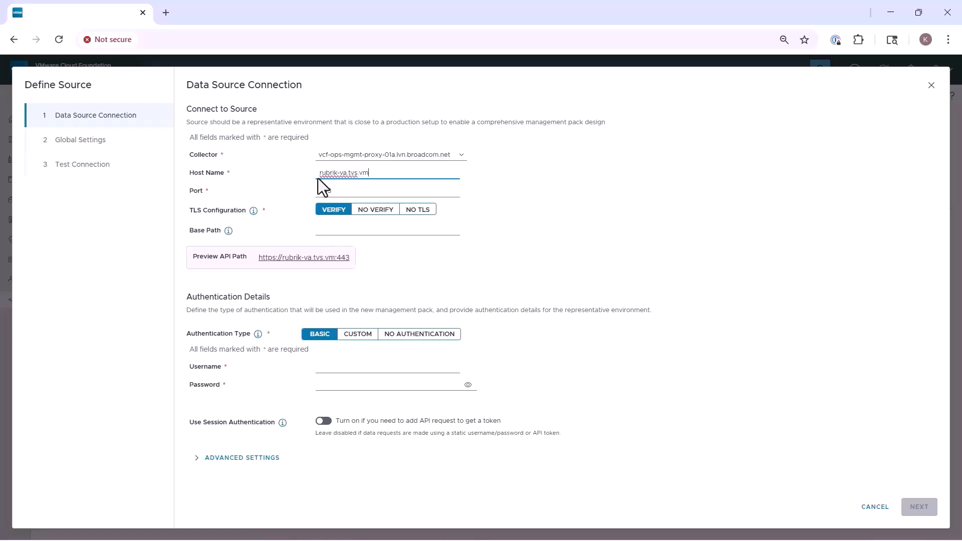
{"action": "type", "text": "ware.com"}
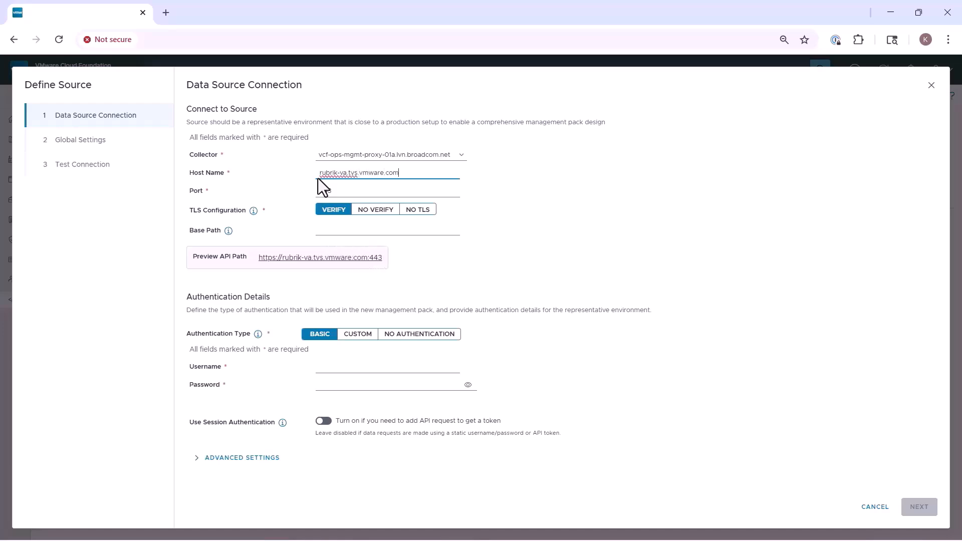
{"action": "left_click", "coordinate": [360, 209]}
{"action": "left_click", "coordinate": [326, 230]}
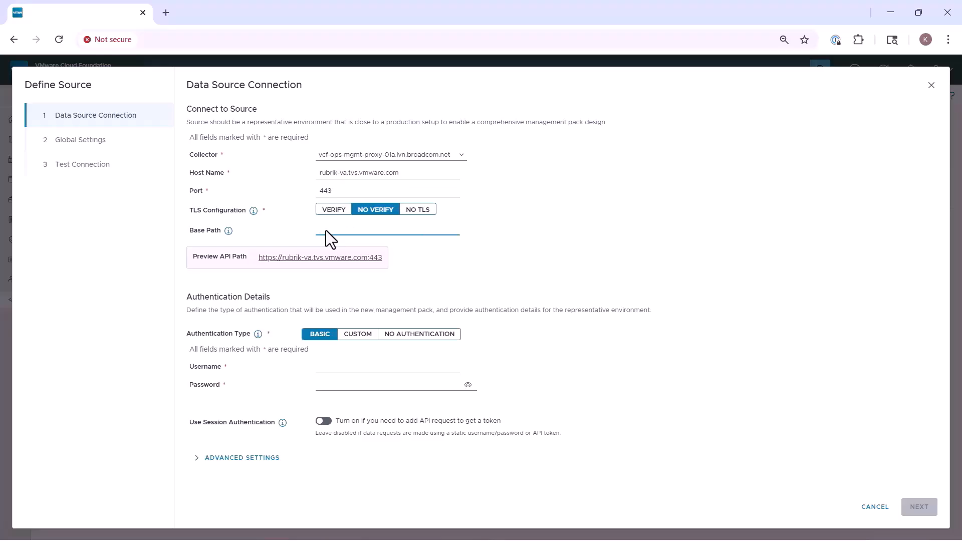
{"action": "type", "text": "api/vi"}
Step: Enter the basic-authentication username and account password for the Rubrik source
{"action": "left_click", "coordinate": [319, 369]}
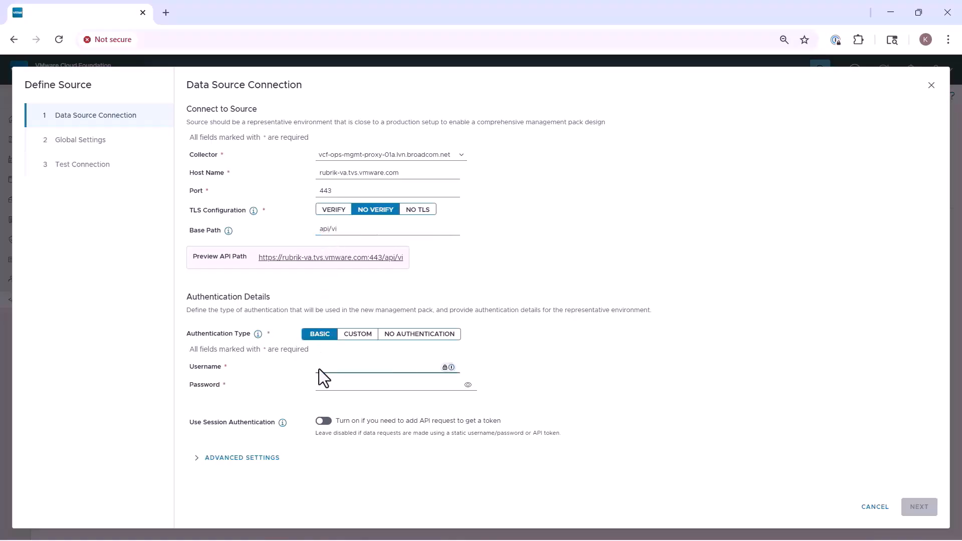
{"action": "type", "text": "admin"}
{"action": "left_click", "coordinate": [393, 384]}
{"action": "type", "text": "VMware1"}
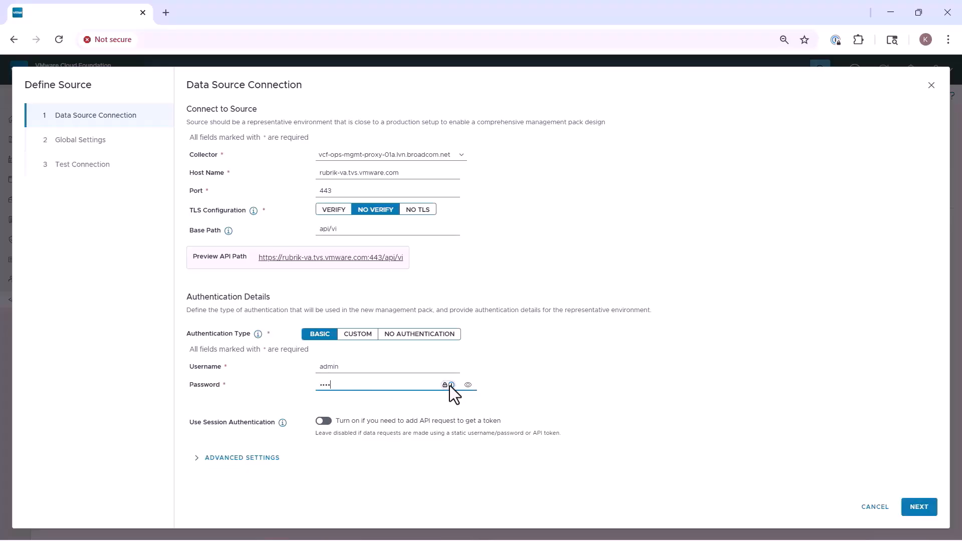
{"action": "type", "text": "•••••••••"}
Step: Test the connection against API path cluster/me, then save the Rubrik data source
{"action": "left_click", "coordinate": [917, 507]}
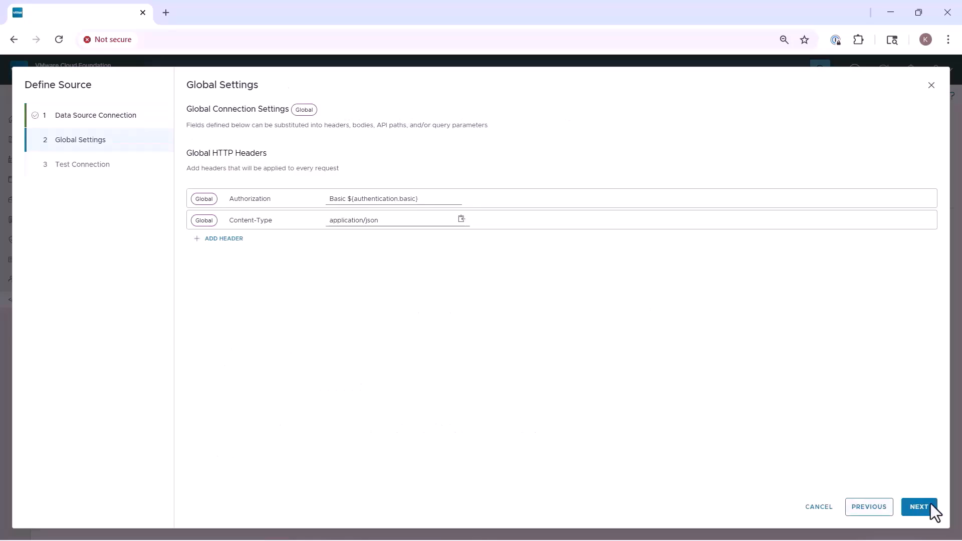
{"action": "left_click", "coordinate": [924, 507]}
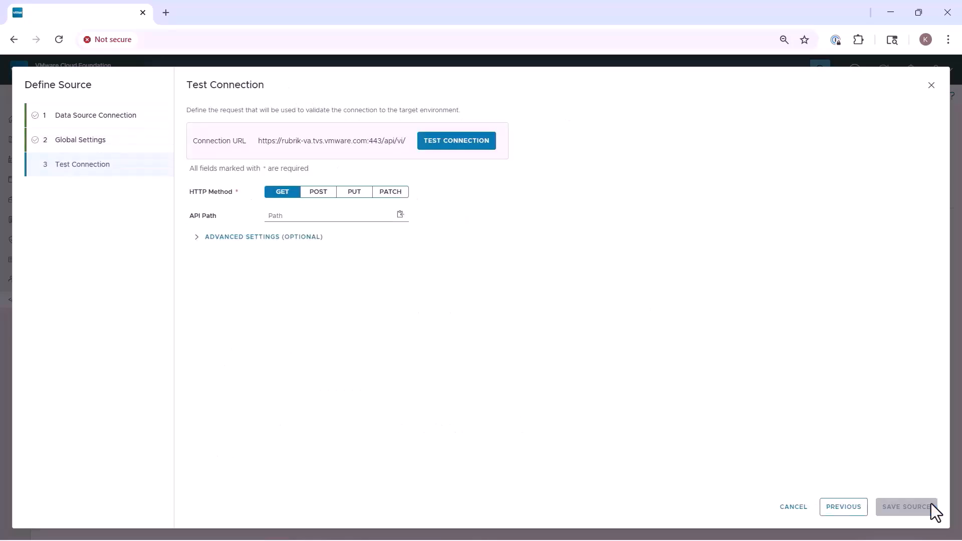
{"action": "left_click", "coordinate": [269, 216]}
{"action": "type", "text": "cluste"}
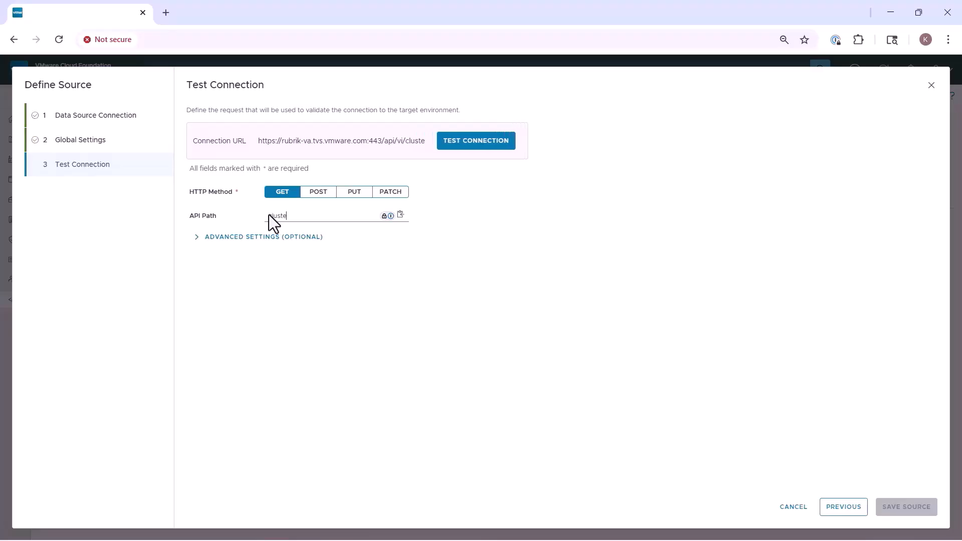
{"action": "type", "text": "r/me"}
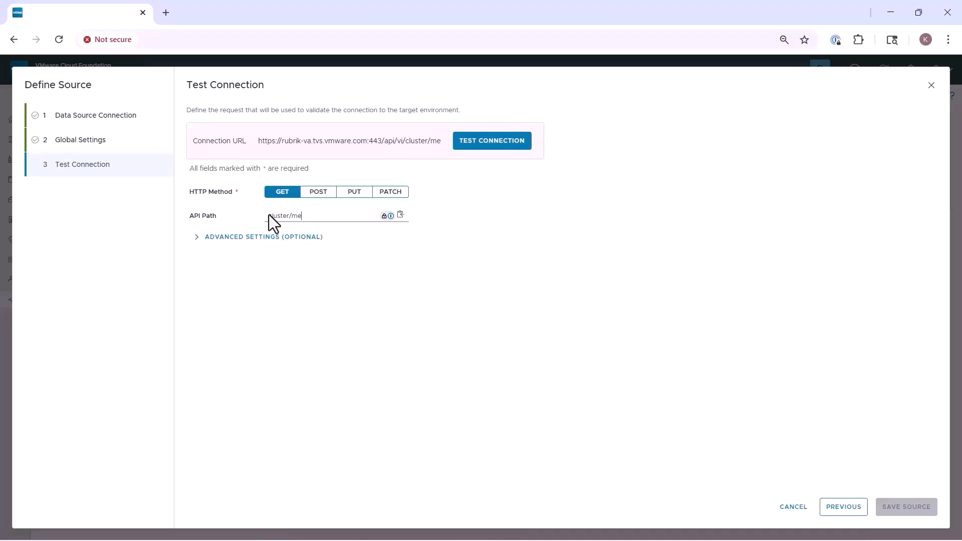
{"action": "left_click", "coordinate": [480, 133]}
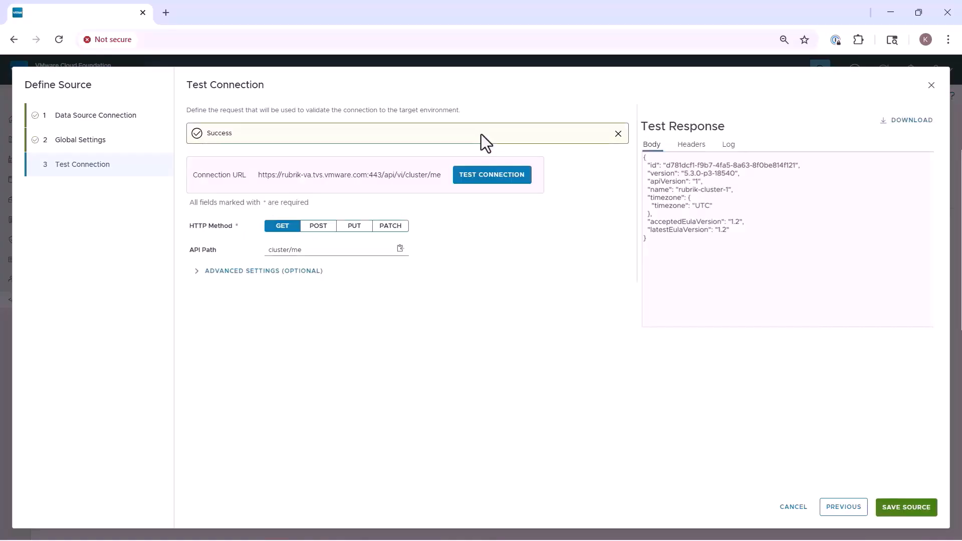
{"action": "left_click", "coordinate": [897, 505]}
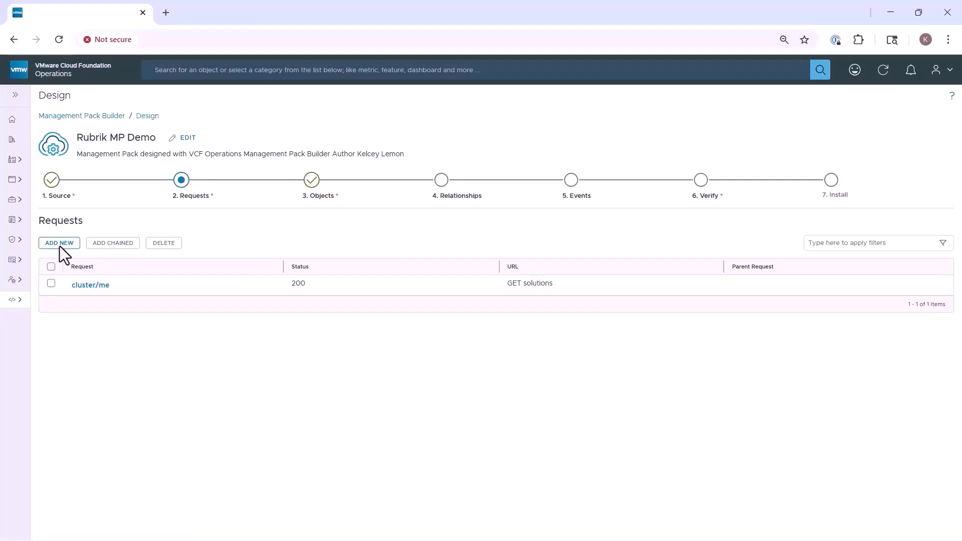
Step: Add a request with API path and name vmware/vm, run it for sample VM data, and save
{"action": "left_click", "coordinate": [59, 244]}
{"action": "left_click", "coordinate": [266, 214]}
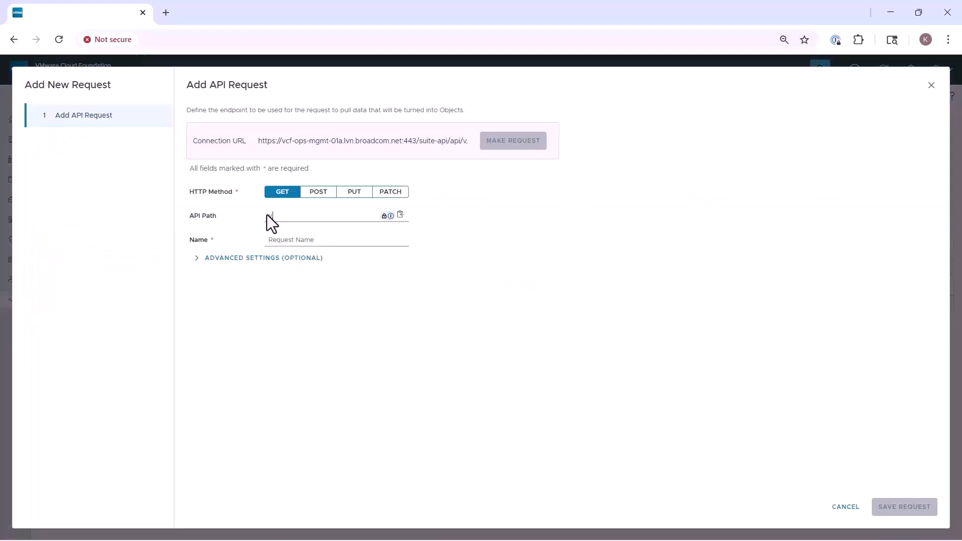
{"action": "type", "text": "vmware/vm"}
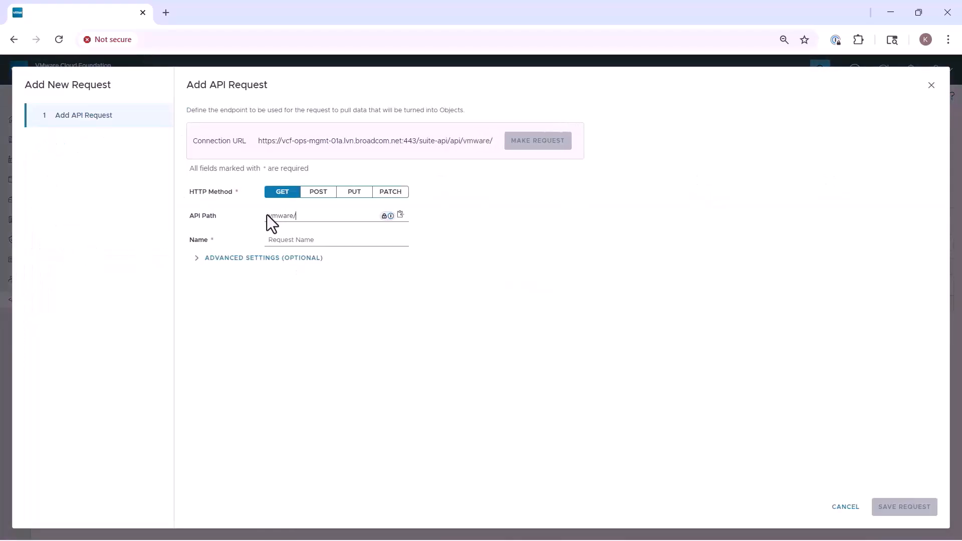
{"action": "left_click", "coordinate": [264, 239]}
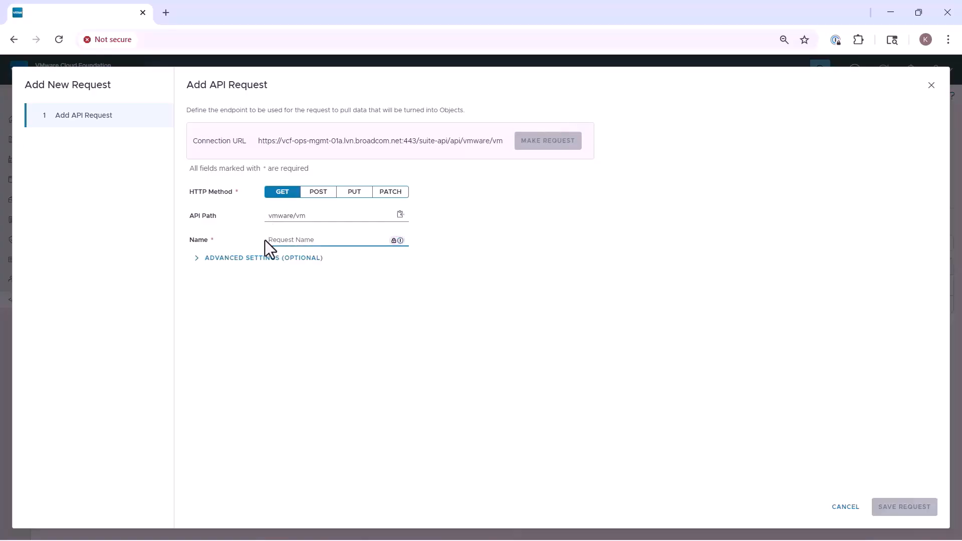
{"action": "type", "text": "vmware/me"}
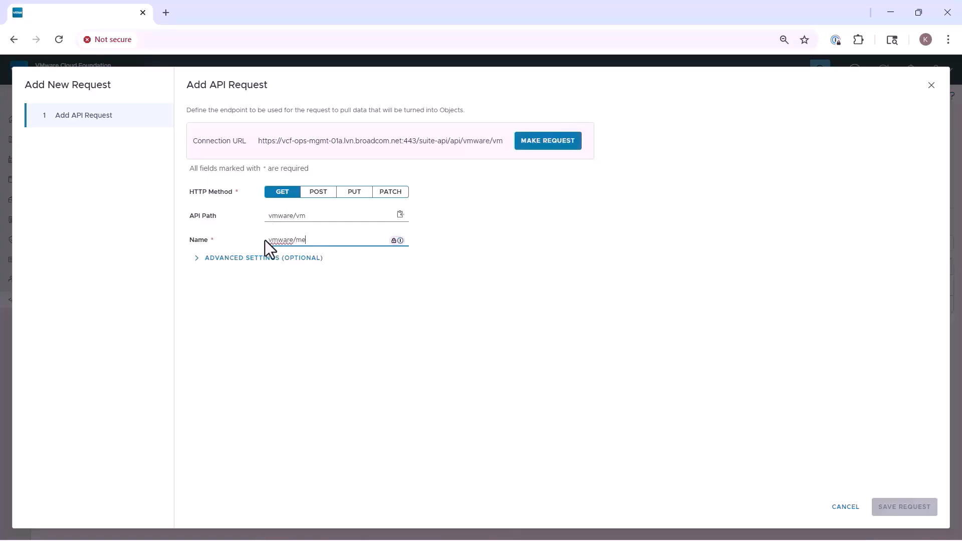
{"action": "key", "text": "BackSpace"}
{"action": "type", "text": "vm"}
{"action": "left_click", "coordinate": [526, 142]}
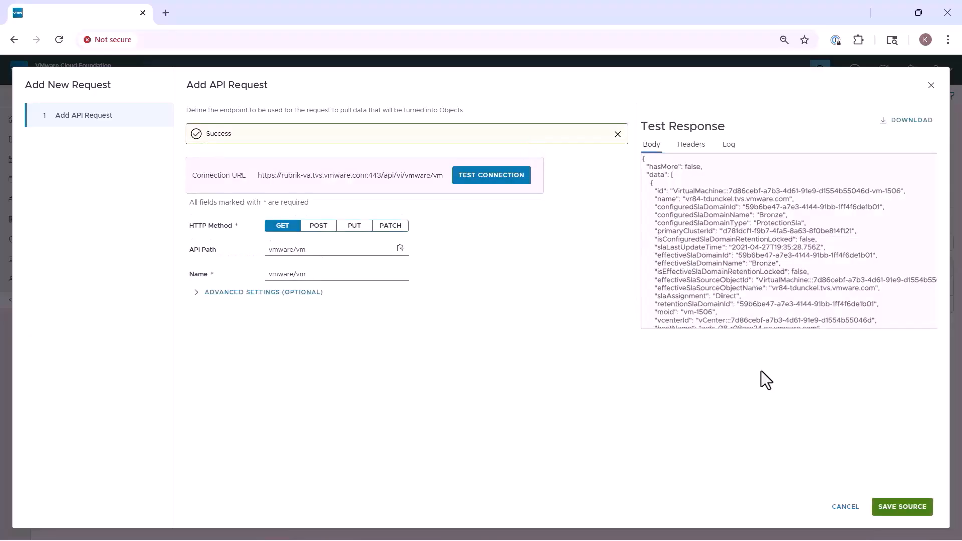
{"action": "left_click", "coordinate": [901, 507]}
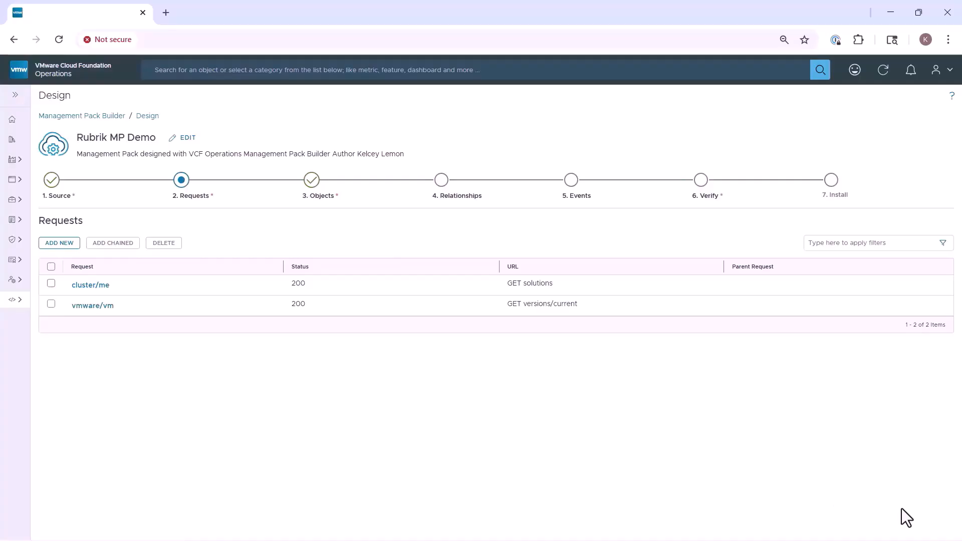
Step: Define a new object type named Rubrik Cluster with the server icon
{"action": "left_click", "coordinate": [312, 182]}
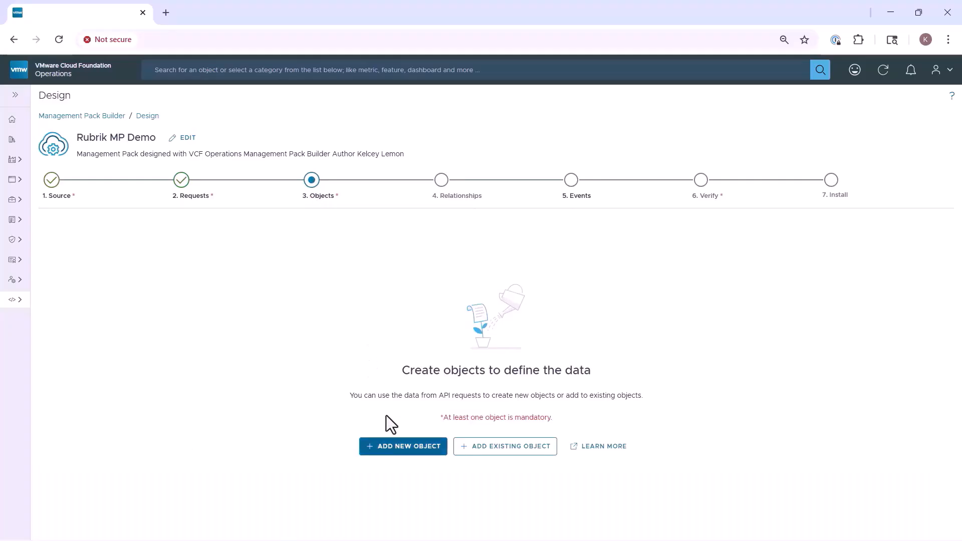
{"action": "left_click", "coordinate": [395, 445]}
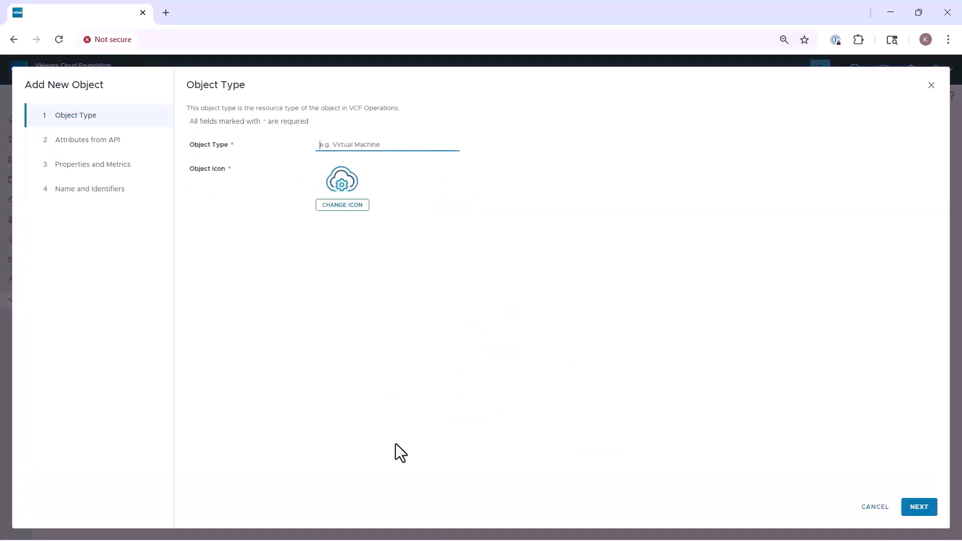
{"action": "type", "text": "Rubrik Cluster"}
{"action": "key", "text": "Tab"}
{"action": "key", "text": "Return"}
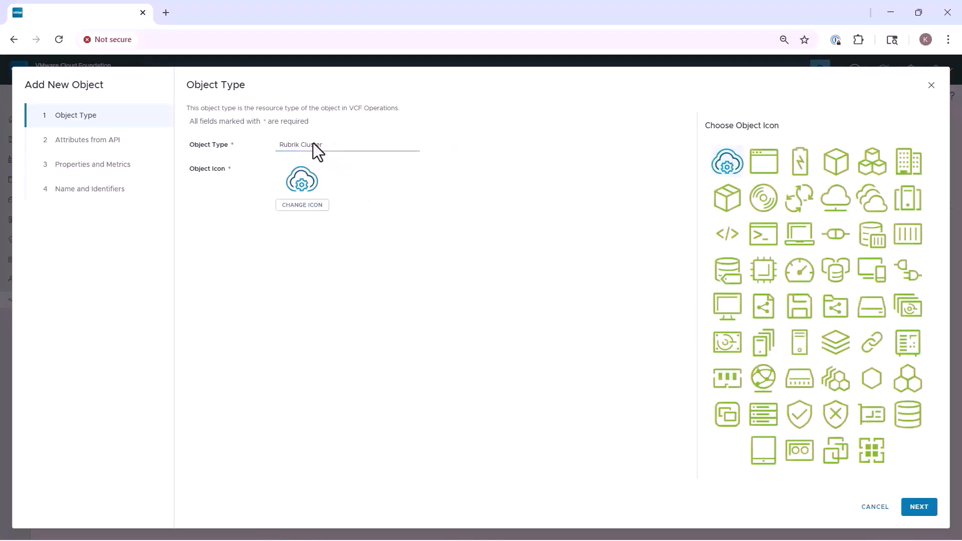
{"action": "left_click", "coordinate": [908, 198]}
{"action": "left_click", "coordinate": [904, 507]}
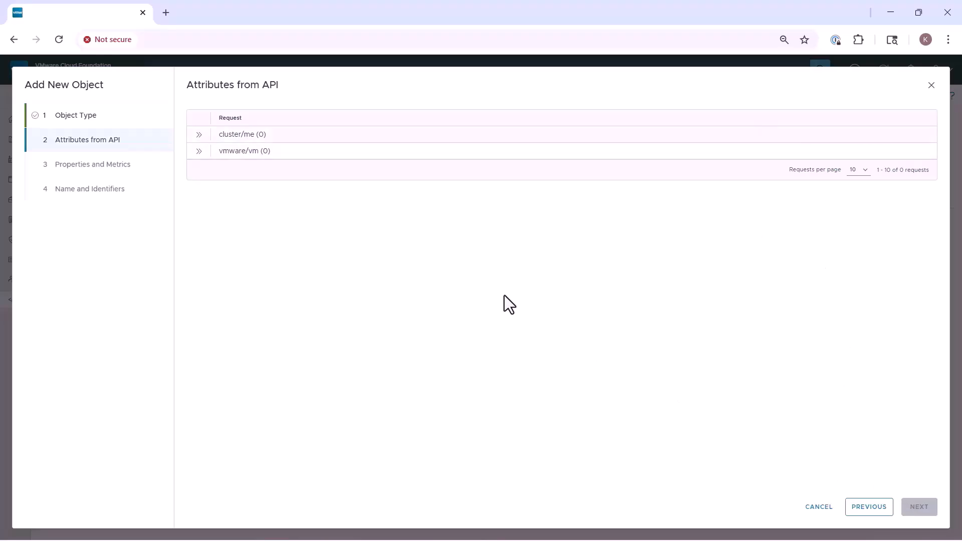
Step: Select the id, name and version attributes from cluster/me for Rubrik Cluster
{"action": "left_click", "coordinate": [198, 135]}
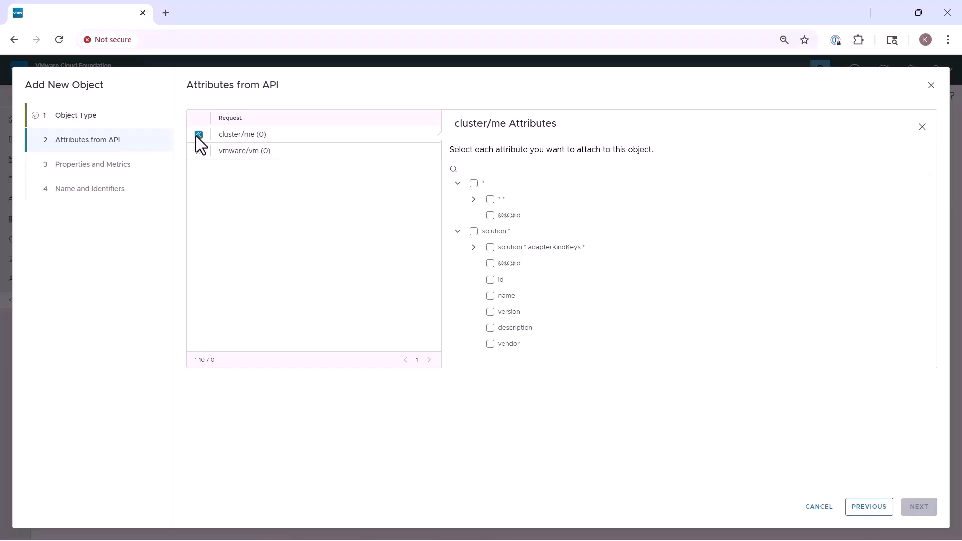
{"action": "left_click", "coordinate": [503, 281]}
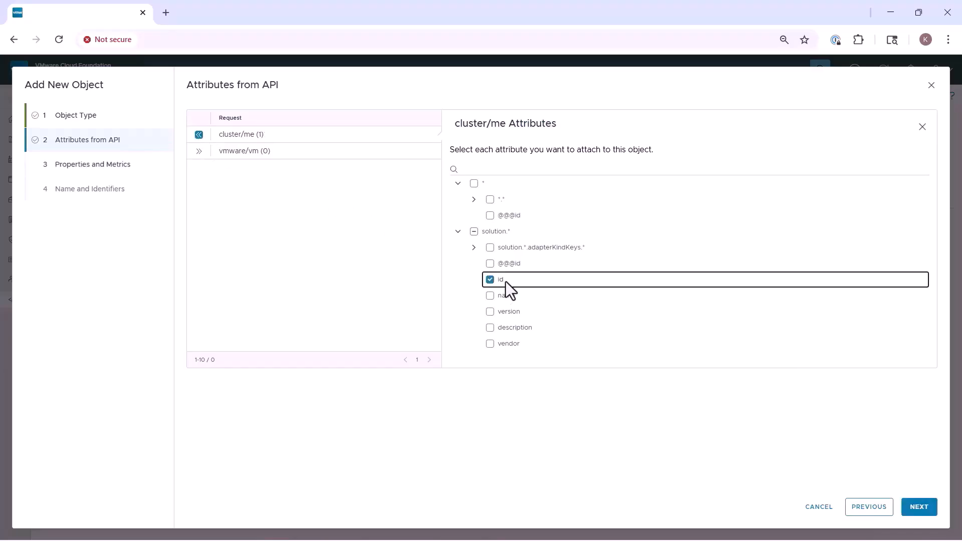
{"action": "left_click", "coordinate": [491, 295]}
{"action": "left_click", "coordinate": [477, 311]}
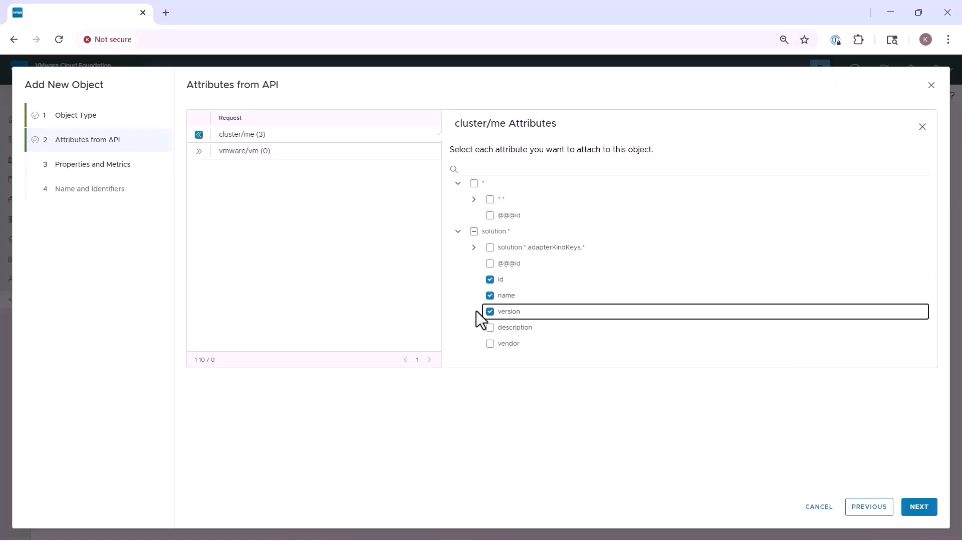
{"action": "left_click", "coordinate": [905, 502]}
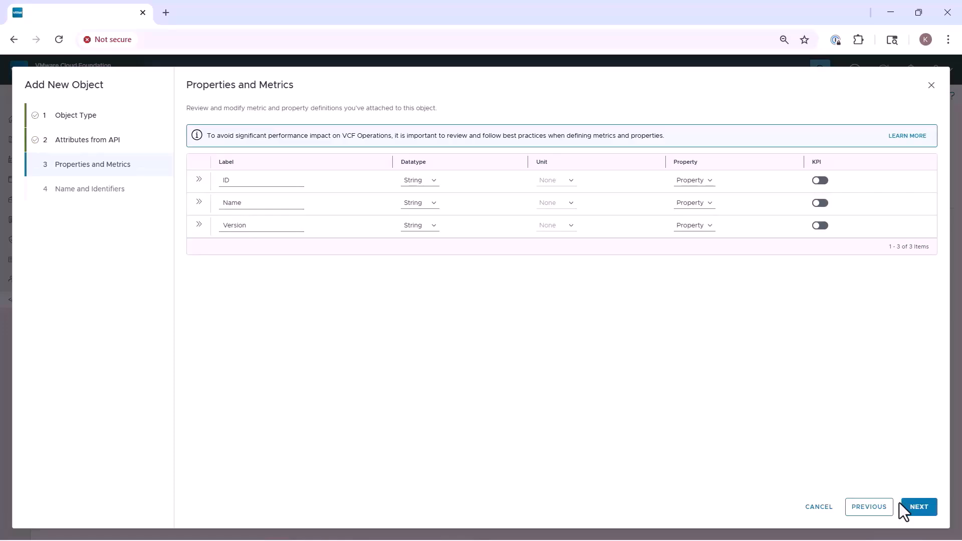
Step: Use Name as instance name and ID as identifier, then save the Rubrik Cluster object
{"action": "left_click", "coordinate": [901, 508]}
{"action": "left_click", "coordinate": [308, 143]}
{"action": "key", "text": "Return"}
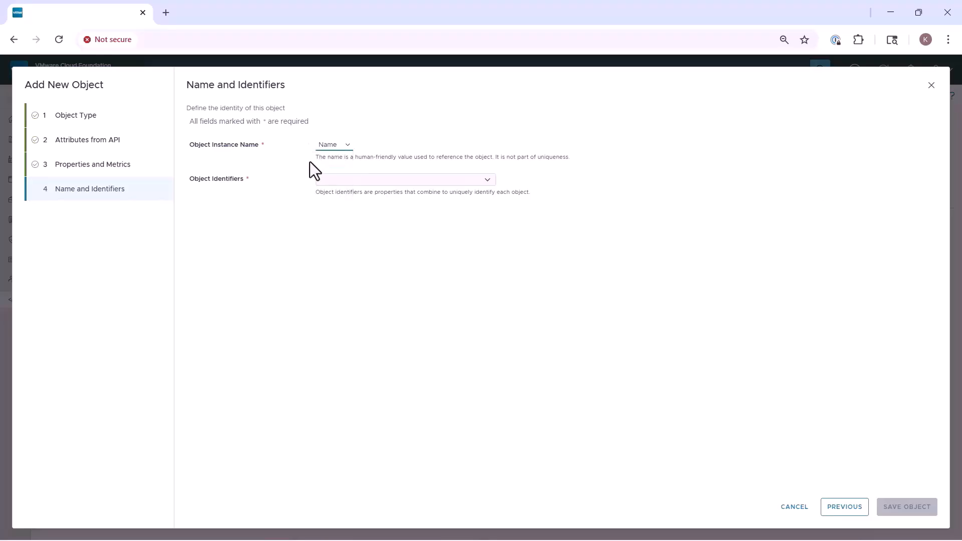
{"action": "left_click", "coordinate": [311, 176]}
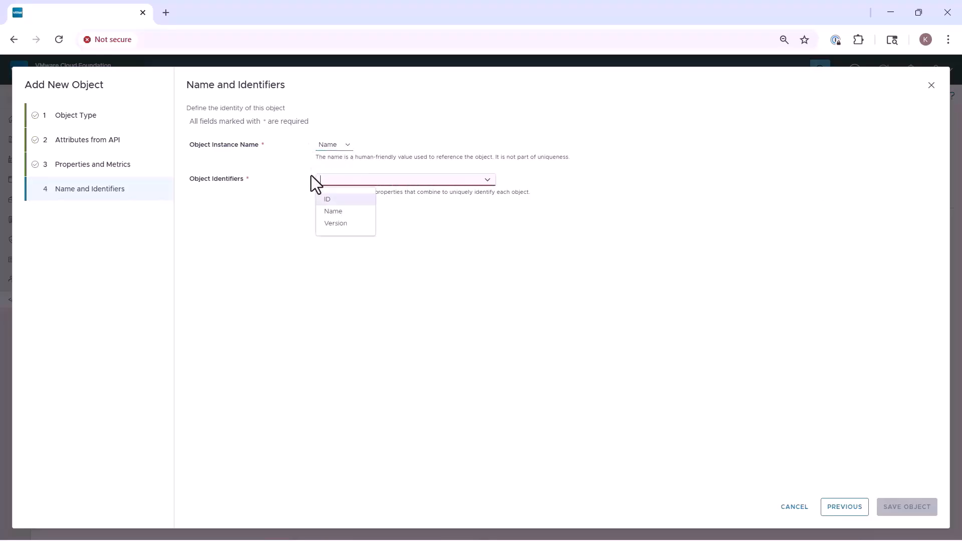
{"action": "left_click", "coordinate": [362, 201]}
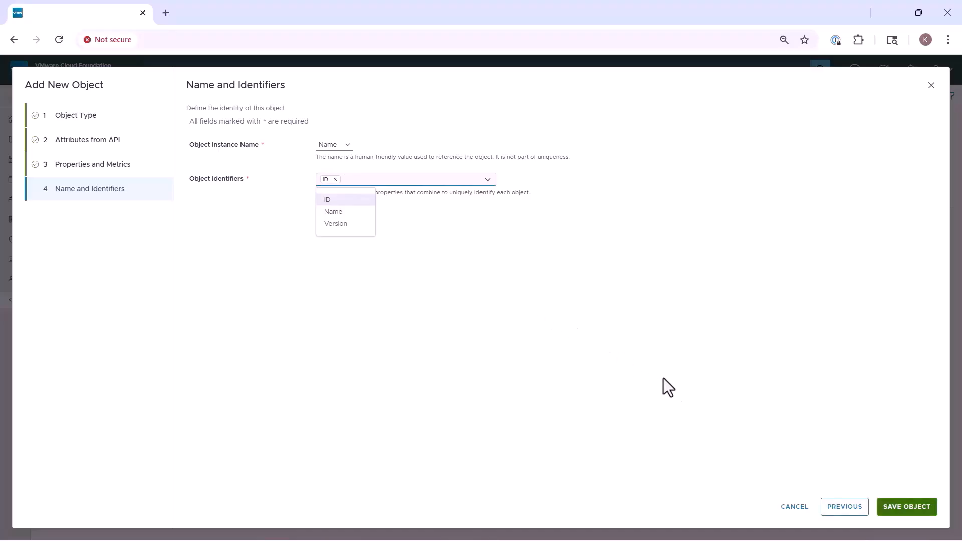
{"action": "left_click", "coordinate": [878, 504]}
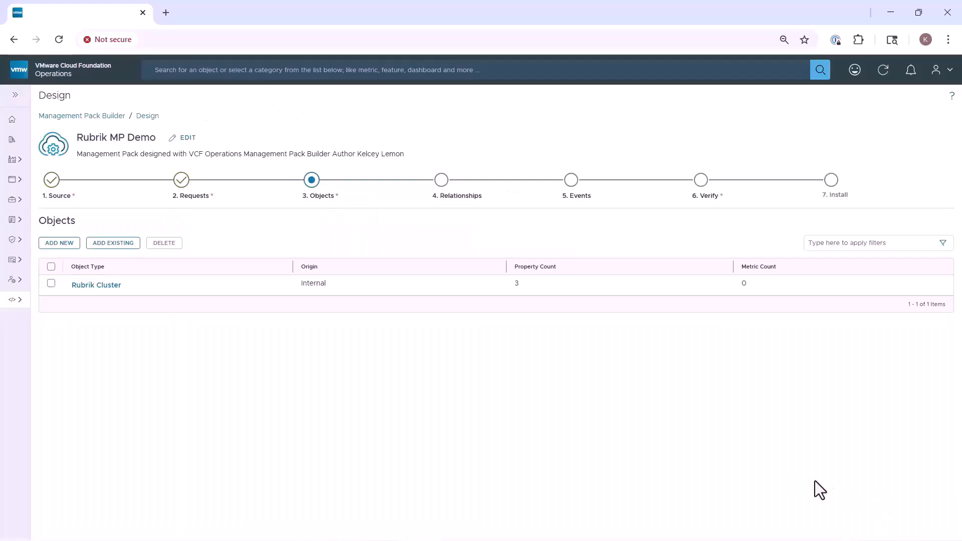
Step: Add the existing Virtual Machine (vCenter) object type, found by searching 'virtual'
{"action": "left_click", "coordinate": [89, 242]}
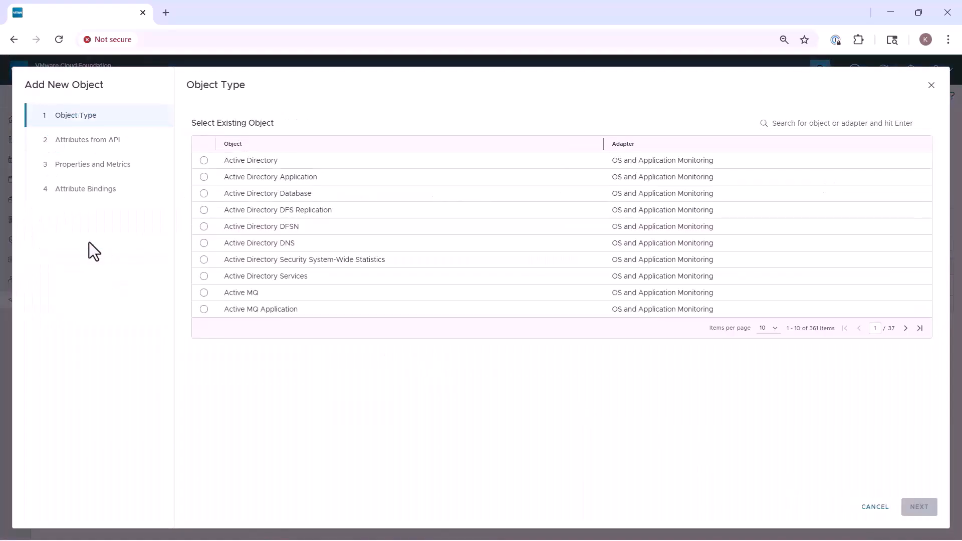
{"action": "left_click", "coordinate": [760, 121]}
{"action": "type", "text": "virtual"}
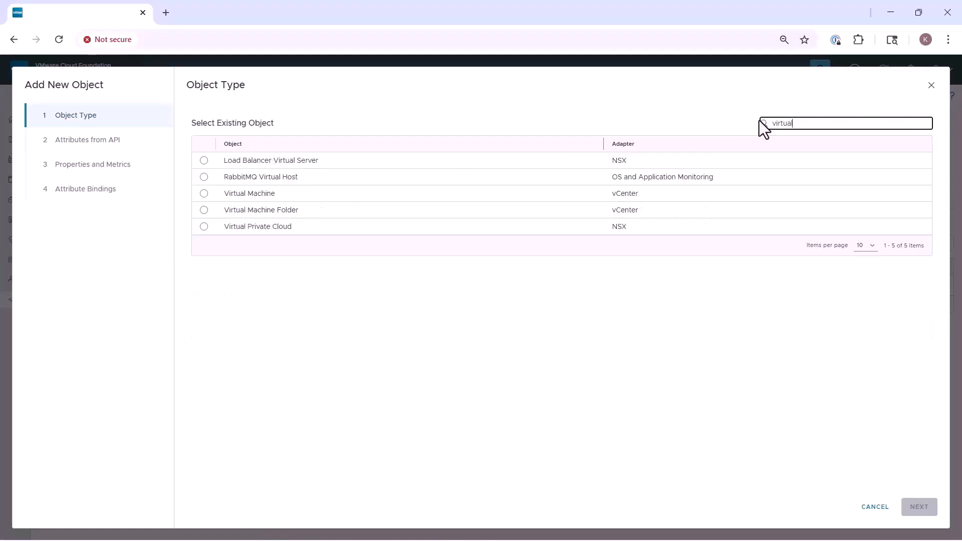
{"action": "left_click", "coordinate": [209, 192]}
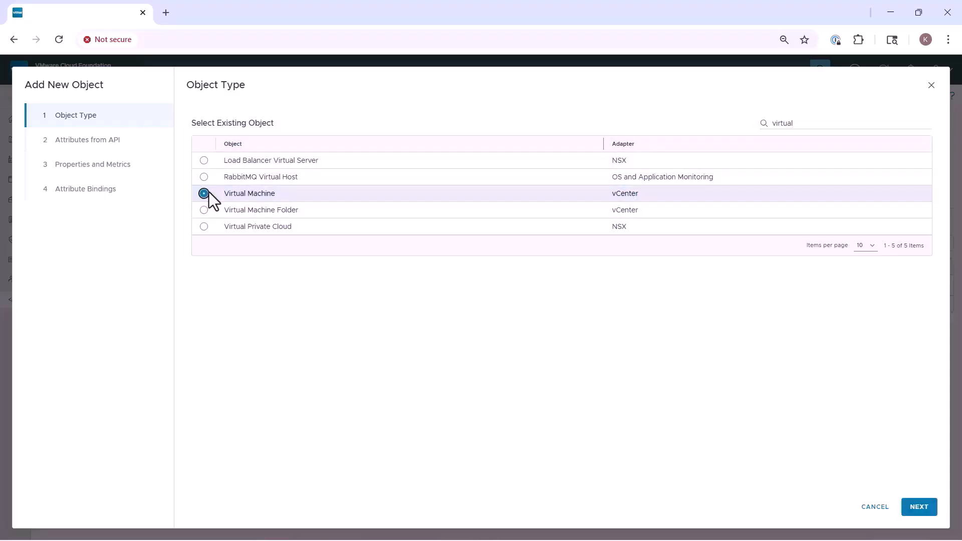
{"action": "left_click", "coordinate": [907, 500]}
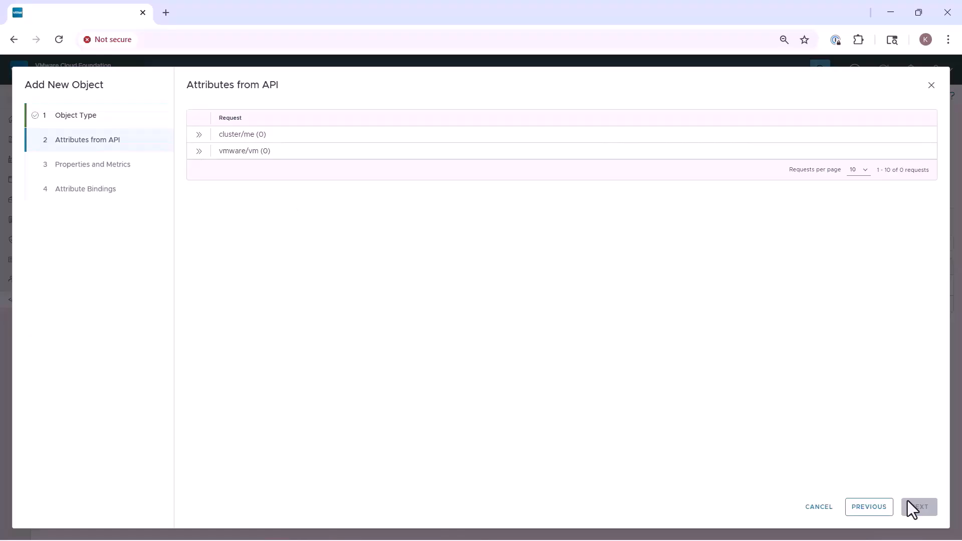
Step: Select slaAssignment and isReplicationEnabled from vmware/vm as Virtual Machine properties
{"action": "left_click", "coordinate": [199, 150]}
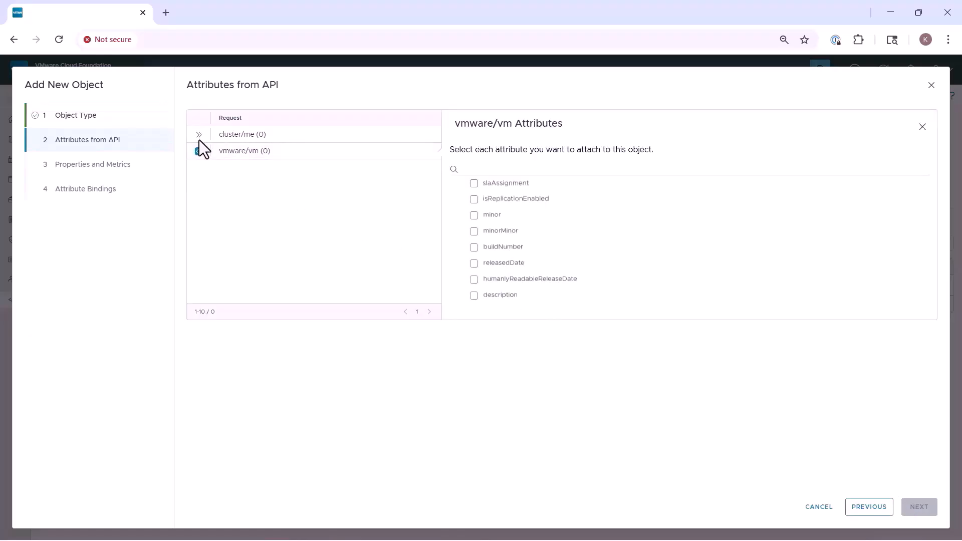
{"action": "left_click", "coordinate": [474, 184]}
{"action": "left_click", "coordinate": [474, 199]}
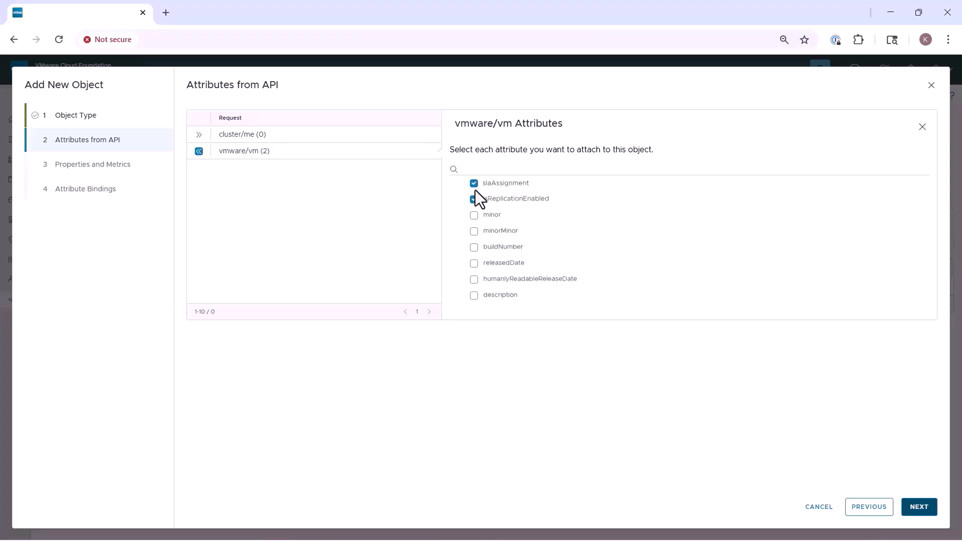
{"action": "key", "text": "Return"}
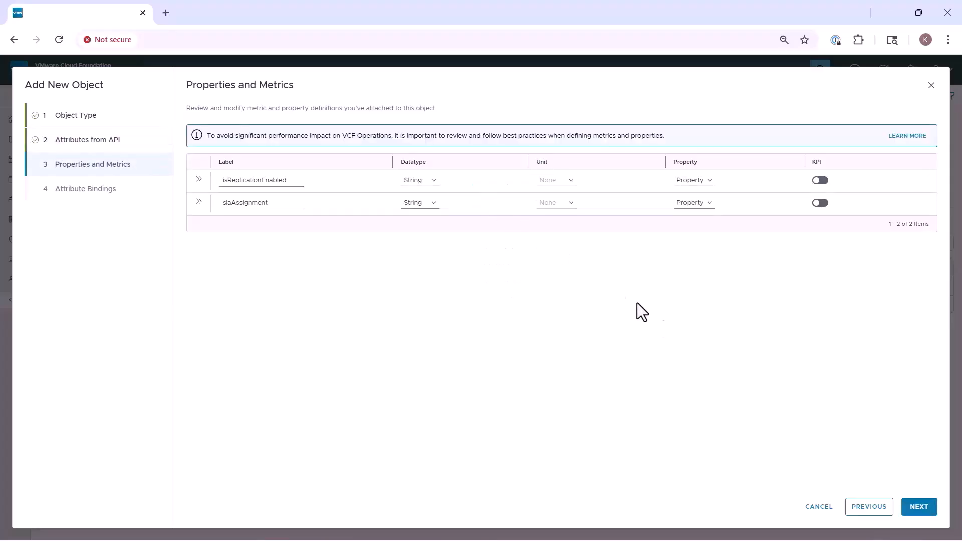
Step: Bind the vmware/vm moid attribute to VM Entity Object ID and save the Virtual Machine object
{"action": "key", "text": "Return"}
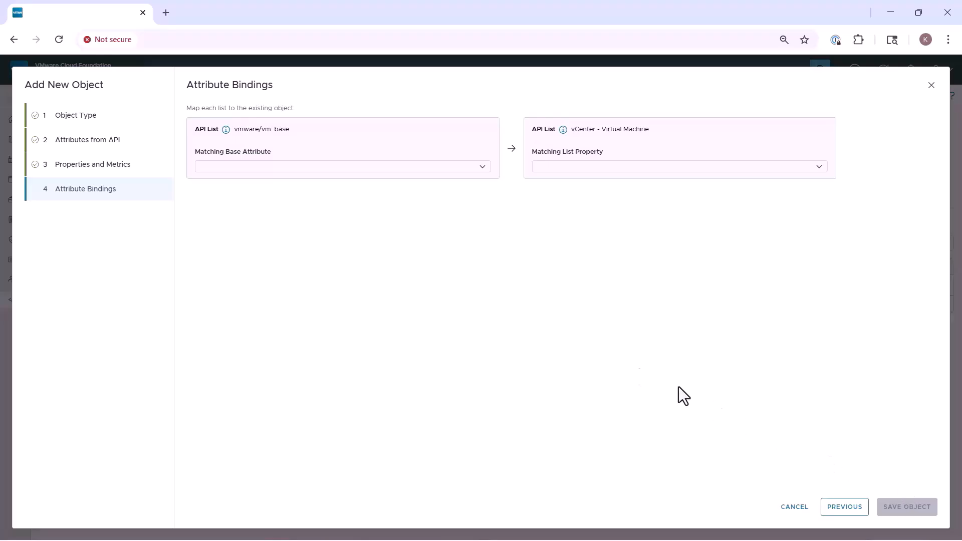
{"action": "left_click", "coordinate": [194, 168]}
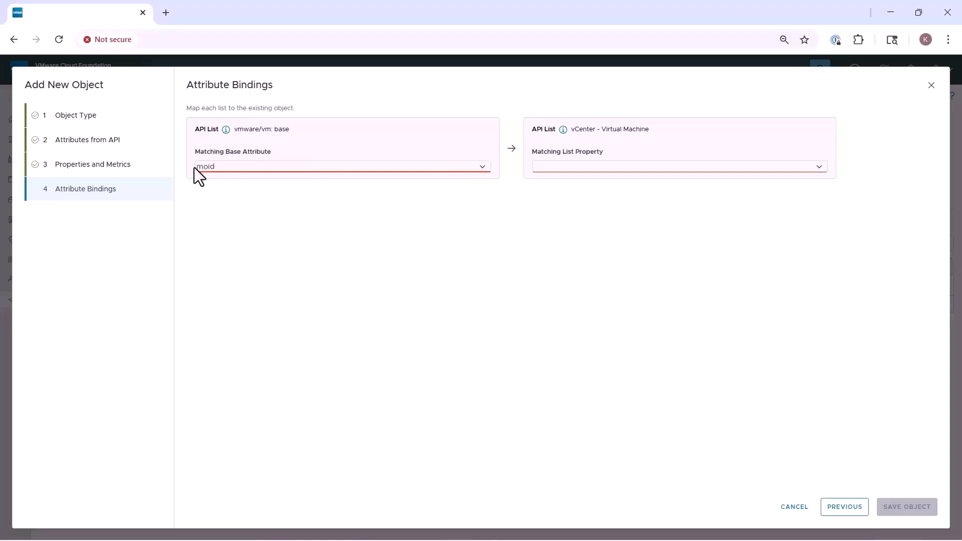
{"action": "left_click", "coordinate": [531, 167]}
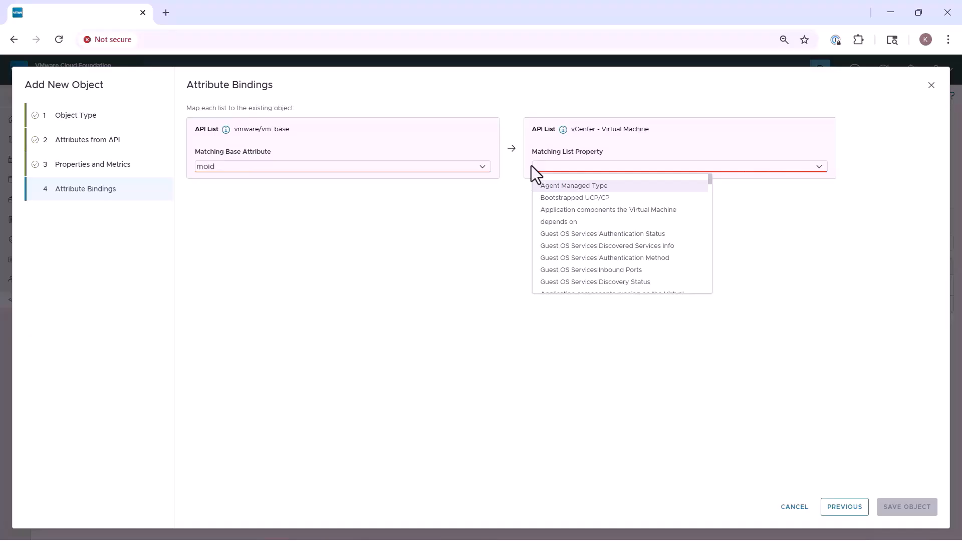
{"action": "type", "text": "v"}
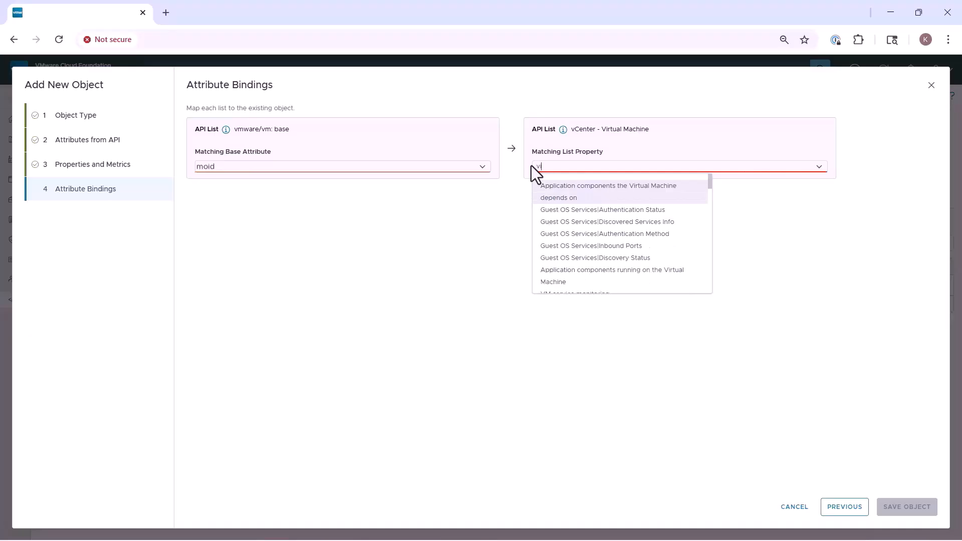
{"action": "key", "text": "BackSpace"}
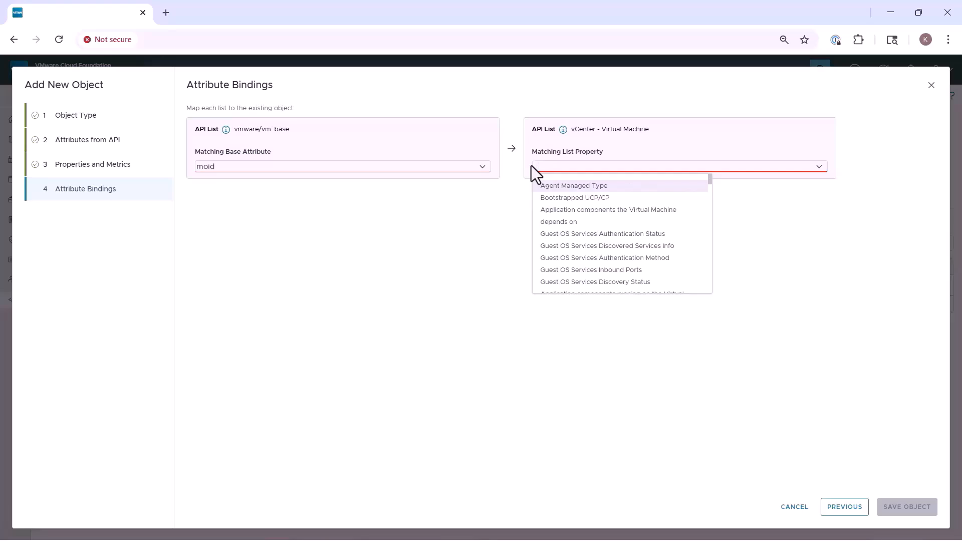
{"action": "scroll", "coordinate": [531, 165], "scroll_direction": "down", "scroll_amount": 5}
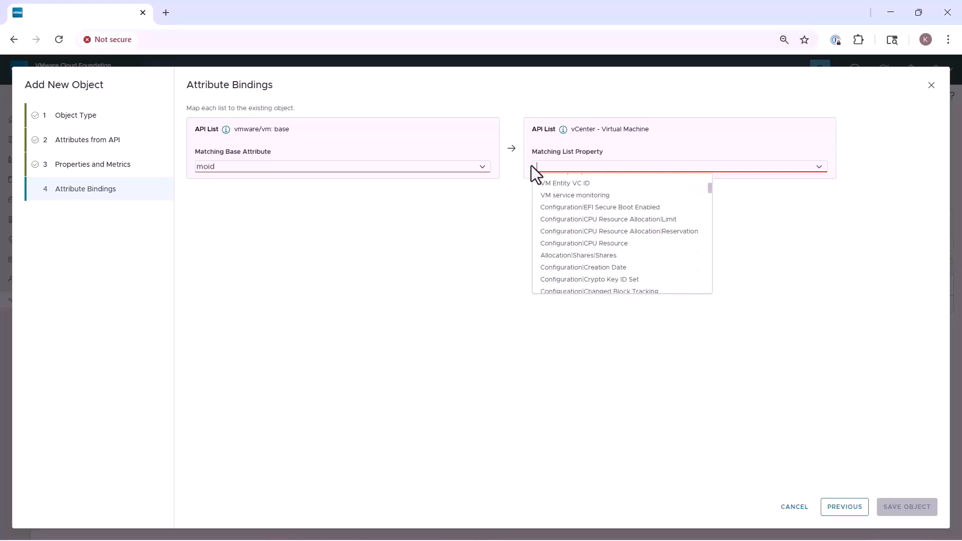
{"action": "scroll", "coordinate": [531, 165], "scroll_direction": "up", "scroll_amount": 2}
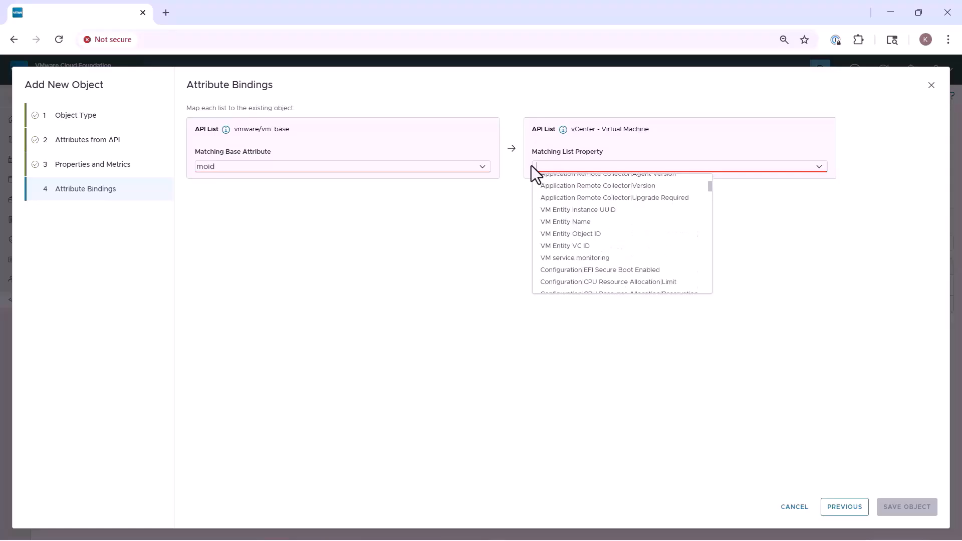
{"action": "left_click", "coordinate": [609, 233]}
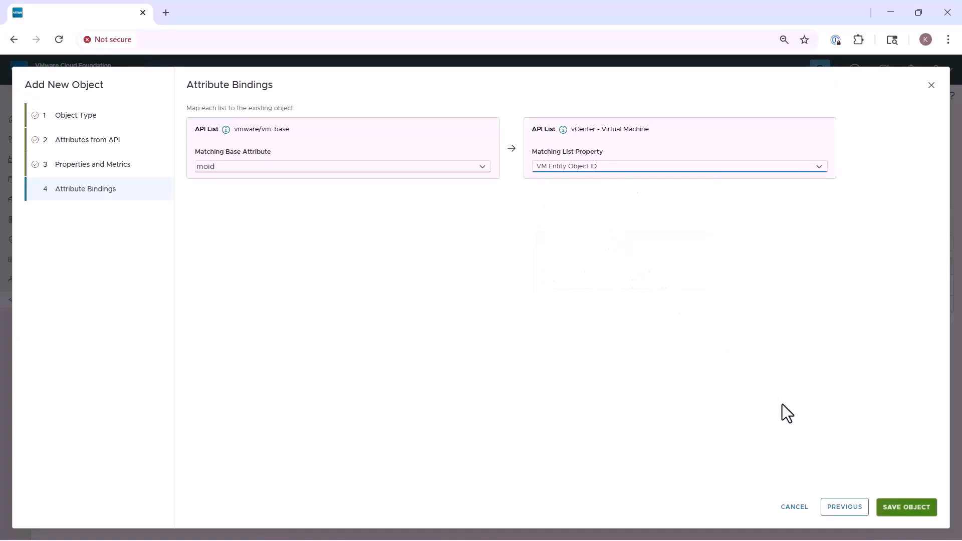
{"action": "left_click", "coordinate": [885, 507]}
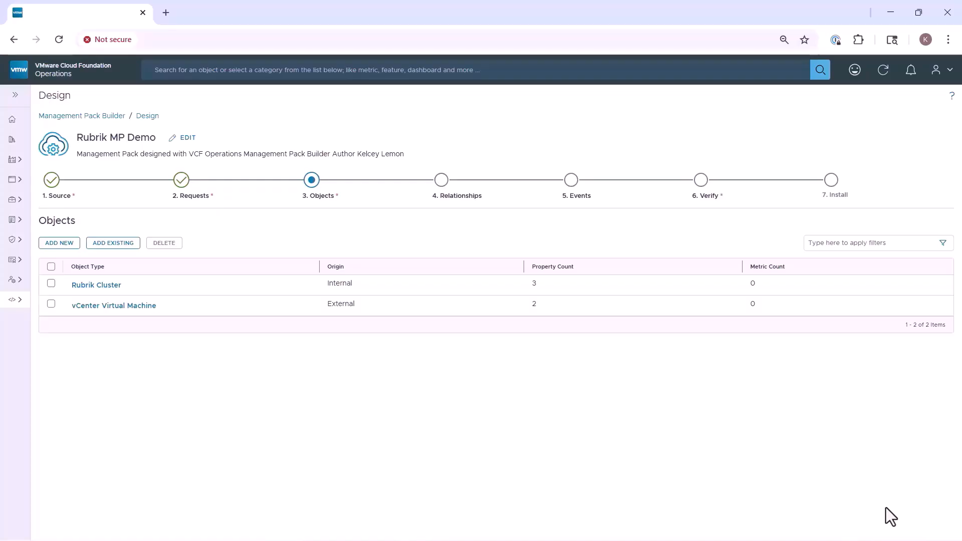
Step: Start a new relationship with Rubrik Cluster as parent, matched on its ID property
{"action": "left_click", "coordinate": [440, 181]}
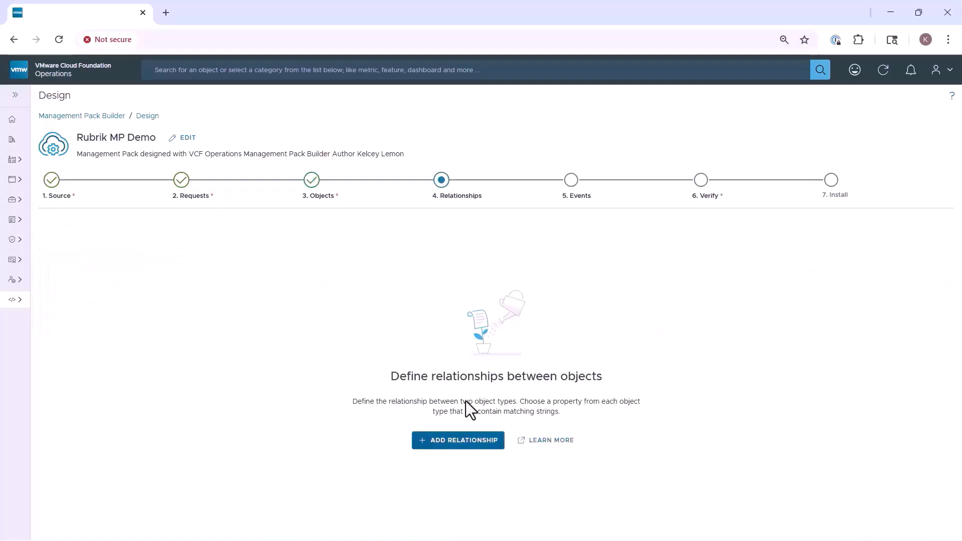
{"action": "left_click", "coordinate": [470, 437]}
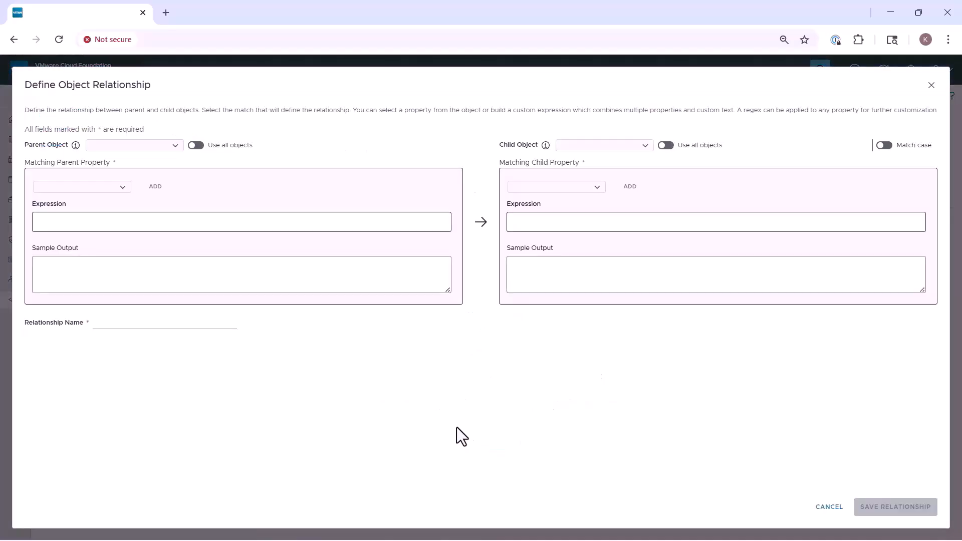
{"action": "left_click", "coordinate": [92, 149]}
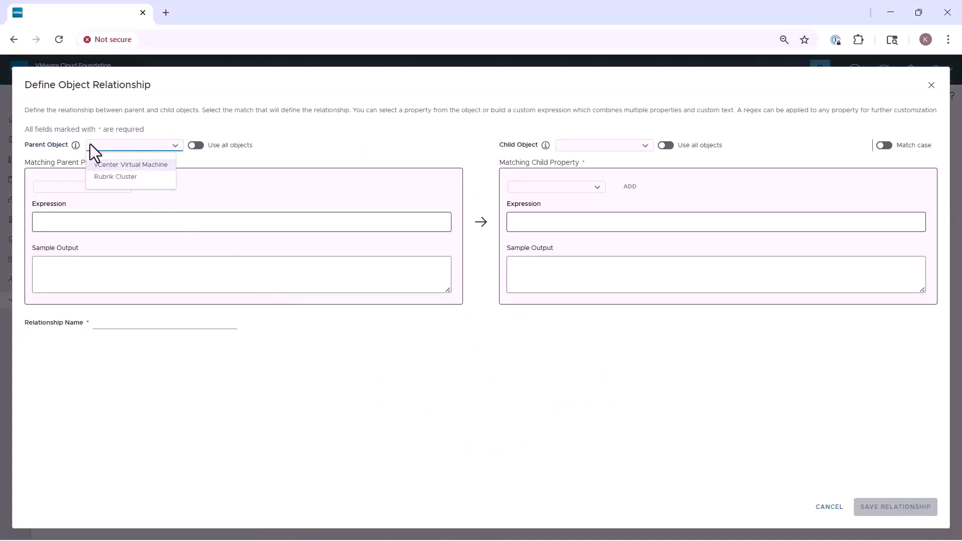
{"action": "left_click", "coordinate": [161, 177]}
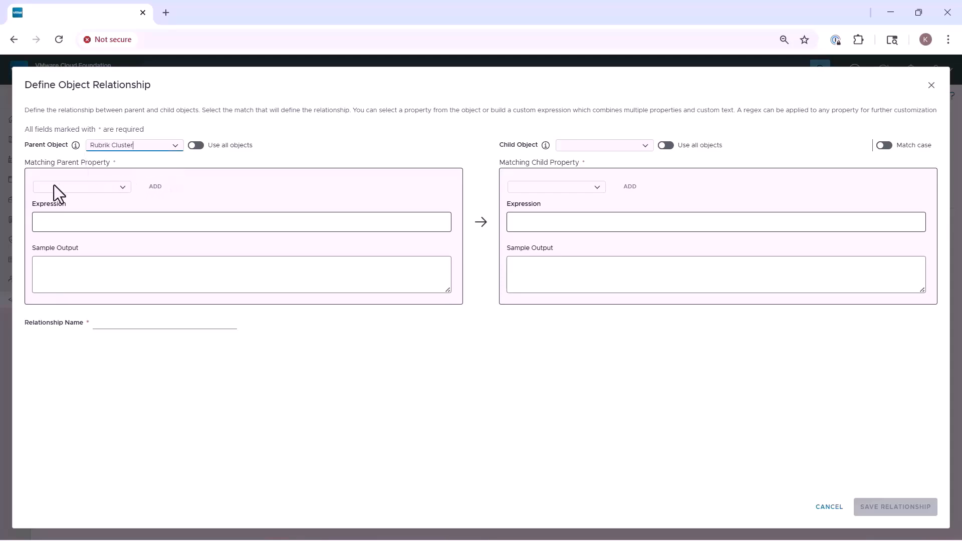
{"action": "left_click", "coordinate": [37, 187]}
{"action": "left_click", "coordinate": [93, 209]}
{"action": "key", "text": "Return"}
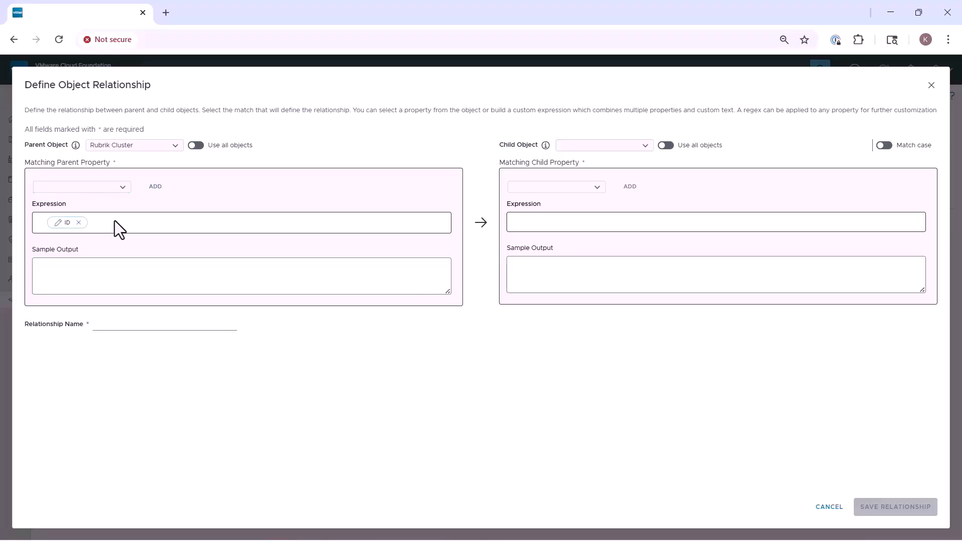
Step: Set vCenter Virtual Machine as child on Primary Cluster ID, name it 'Rubrik Cluster -> Virtual Machine', and save
{"action": "left_click", "coordinate": [558, 138]}
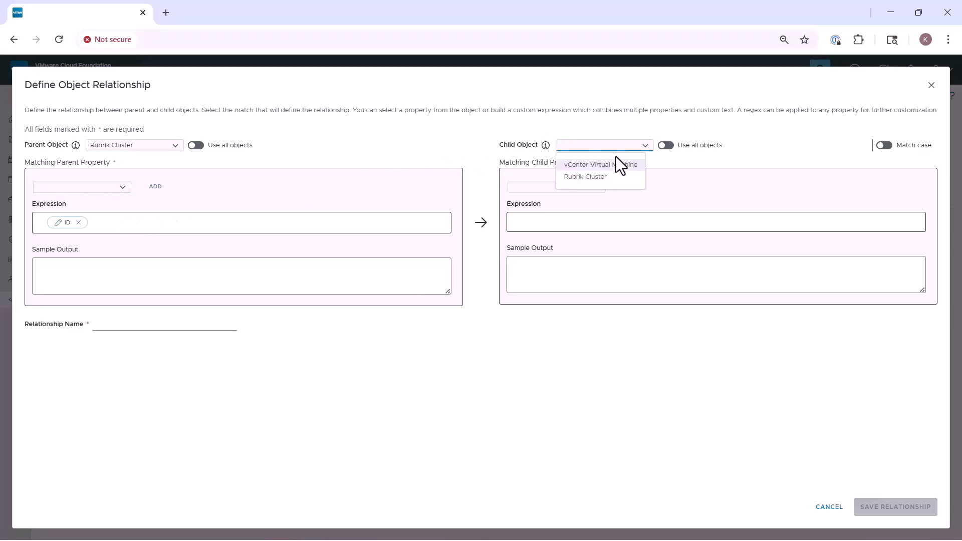
{"action": "left_click", "coordinate": [637, 164]}
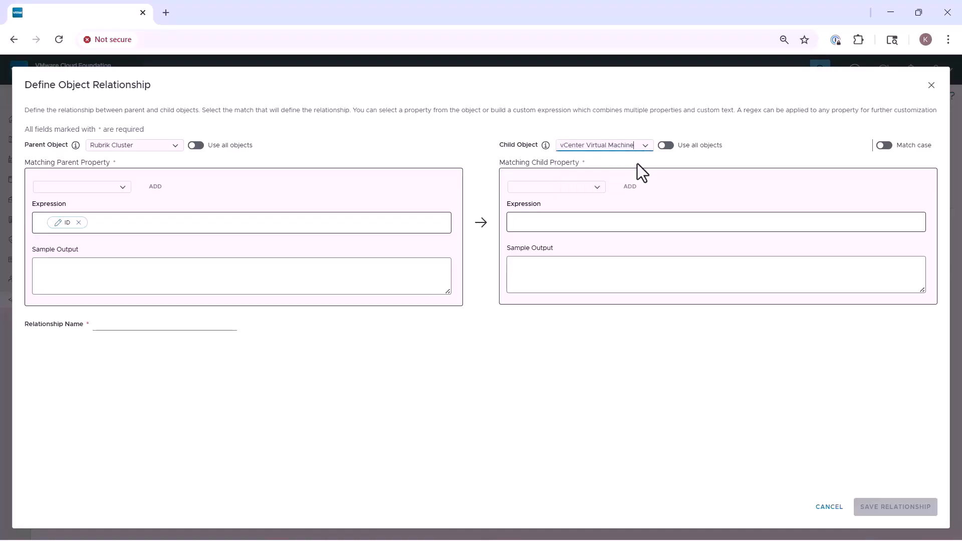
{"action": "left_click", "coordinate": [516, 187]}
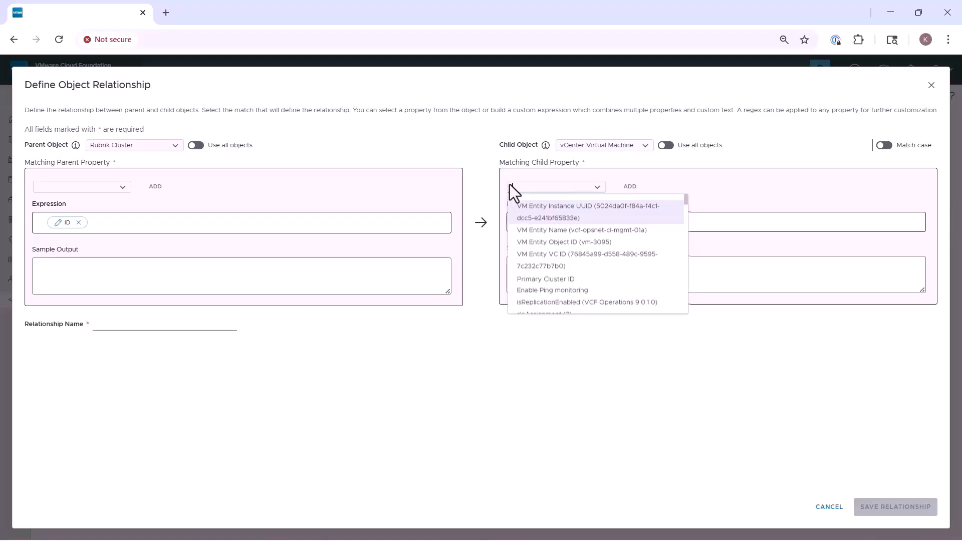
{"action": "left_click", "coordinate": [581, 277]}
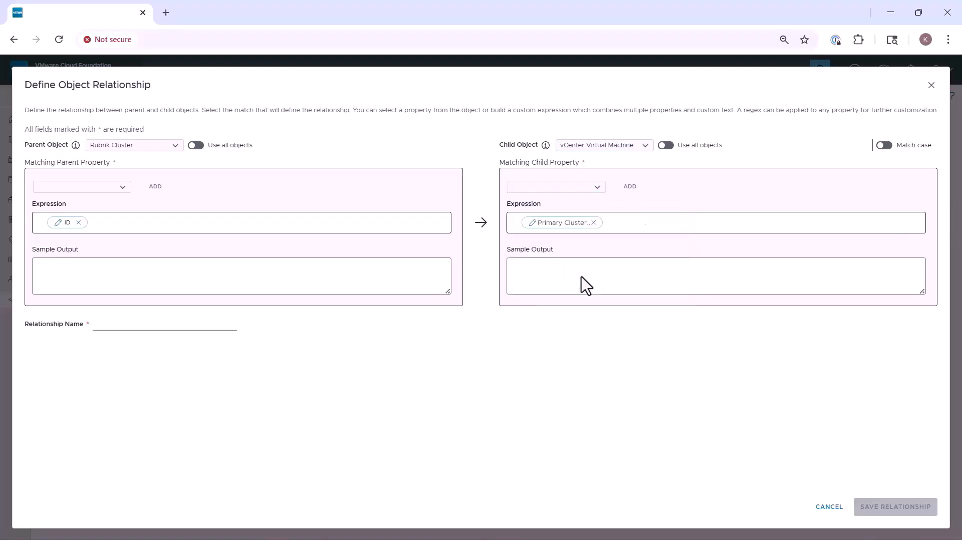
{"action": "key", "text": "Tab"}
{"action": "type", "text": "R"}
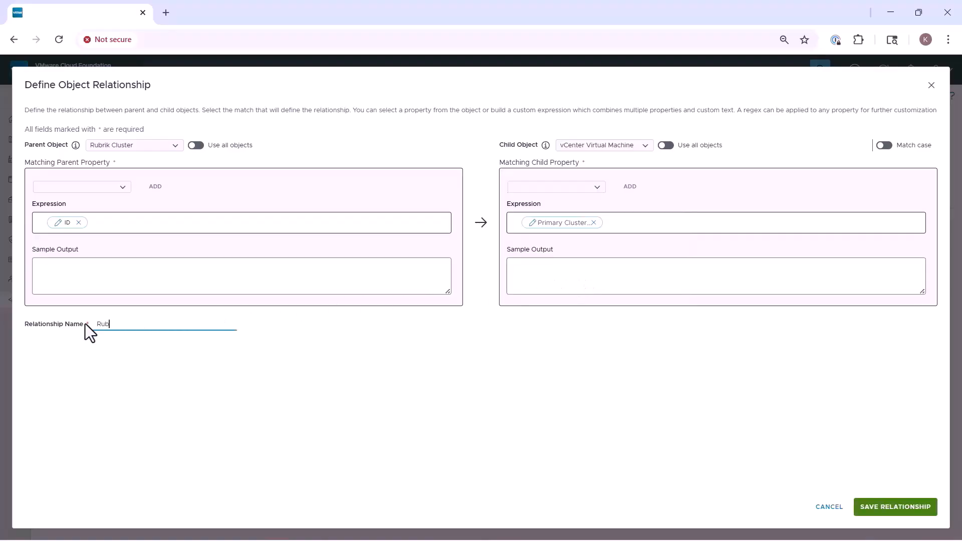
{"action": "type", "text": "ubrik Cluster -> Vr"}
{"action": "key", "text": "BackSpace"}
{"action": "type", "text": "irtual Machine"}
{"action": "left_click", "coordinate": [85, 324]}
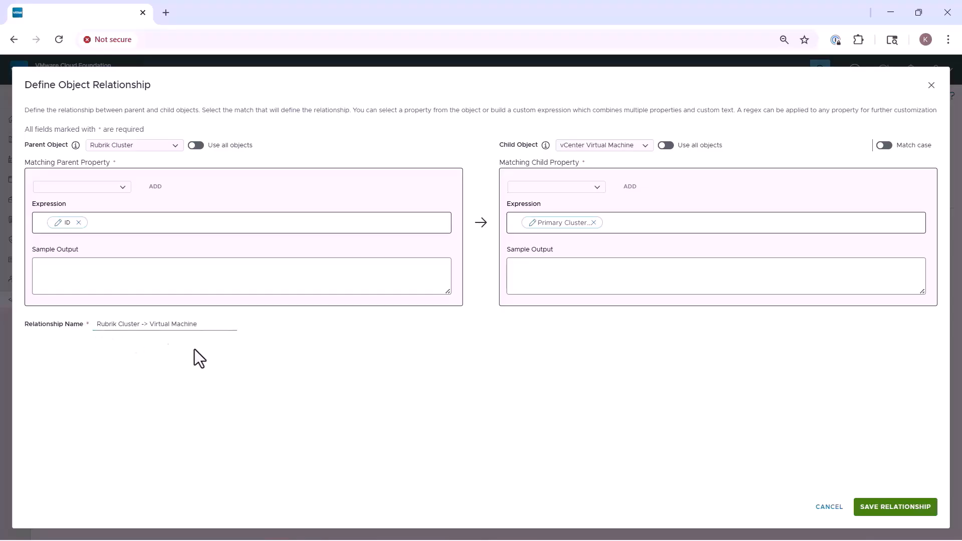
{"action": "left_click", "coordinate": [852, 502]}
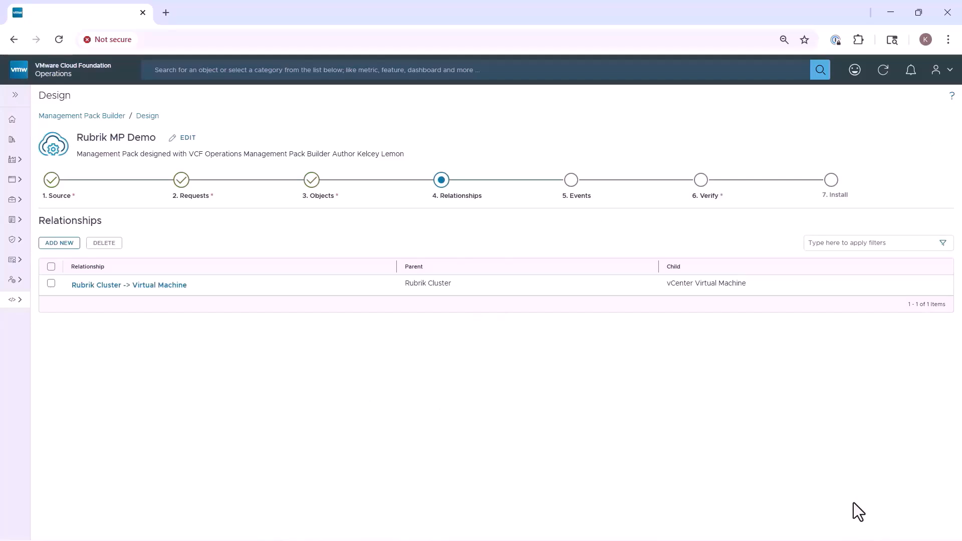
Step: Run a successful test collection on the Rubrik MP Demo design, then install it as Rubrik Demo MP 1.0.0.2
{"action": "left_click", "coordinate": [701, 178]}
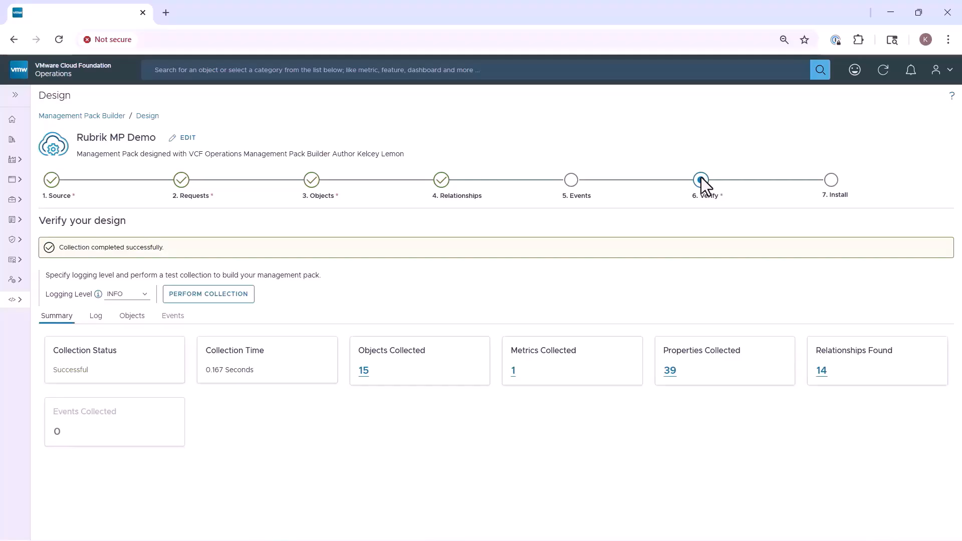
{"action": "left_click", "coordinate": [831, 180]}
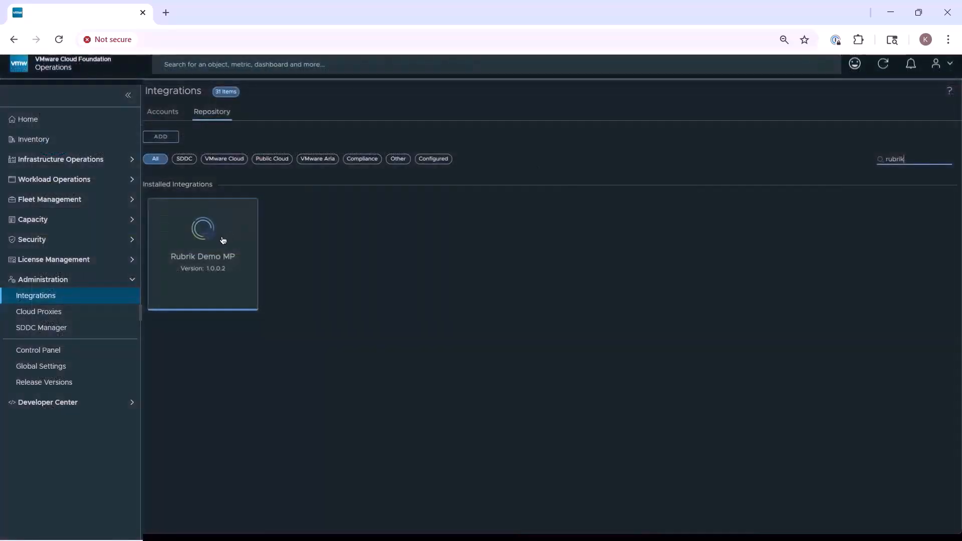
Step: Add an account named 'Rubrik Demo' for host rubrik-va.tvs.vmware.com using the stored credential
{"action": "left_click", "coordinate": [223, 241]}
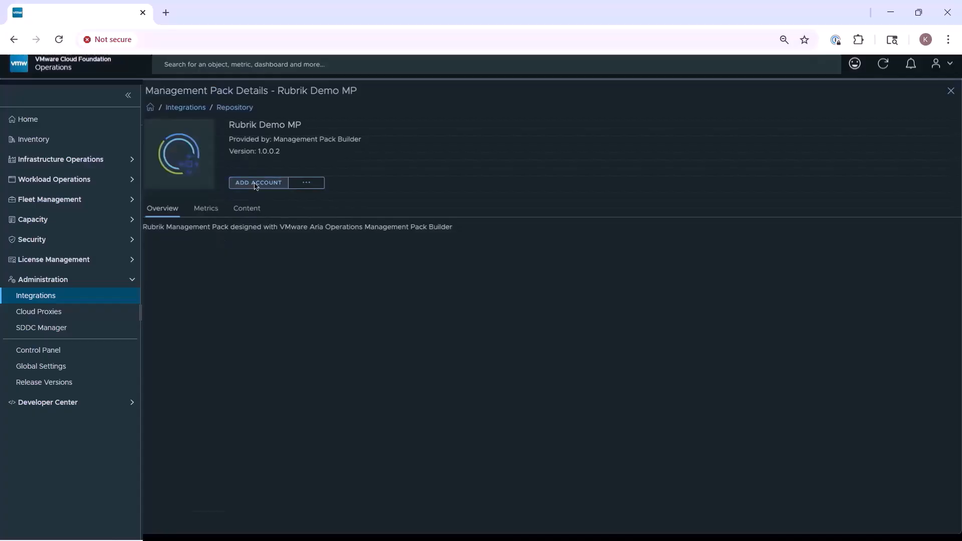
{"action": "left_click", "coordinate": [255, 184]}
{"action": "left_click", "coordinate": [279, 157]}
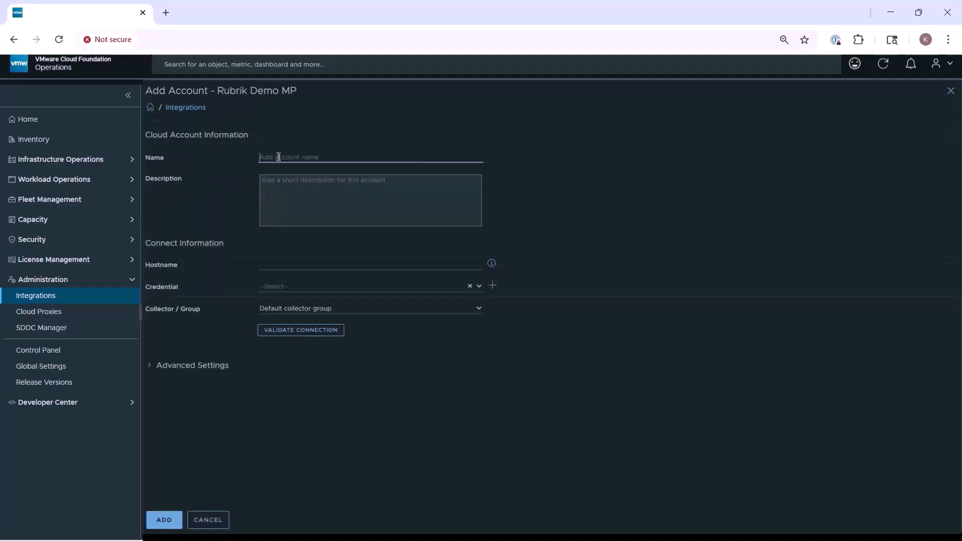
{"action": "type", "text": "Rubrik Demo"}
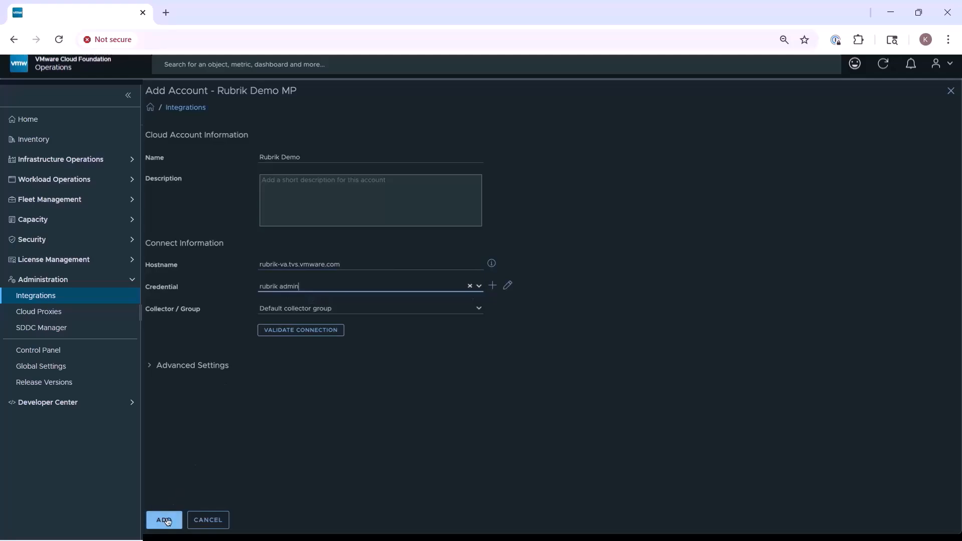
{"action": "left_click", "coordinate": [167, 520]}
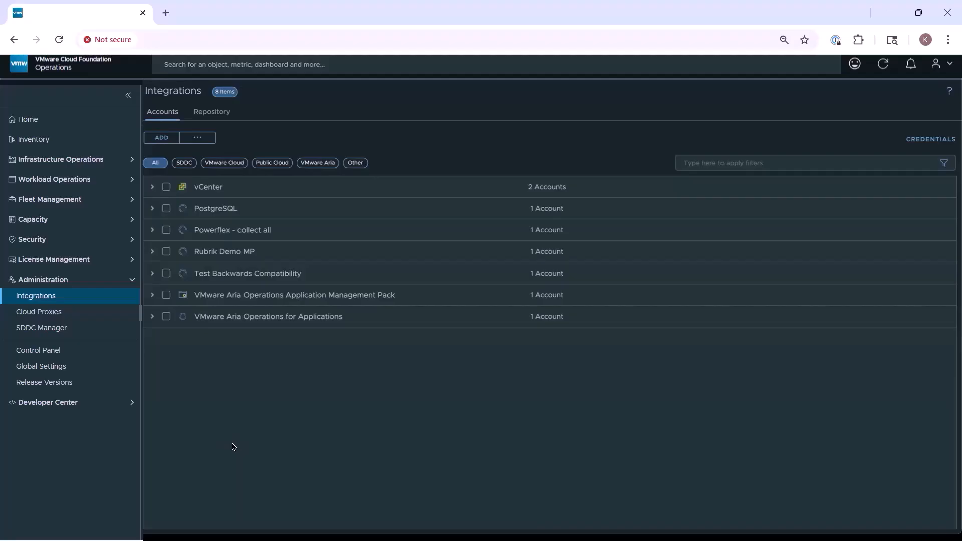
Step: Search for 'rubrik cluster' and open rubrik-cluster-1 in Inventory
{"action": "left_click", "coordinate": [326, 67]}
{"action": "type", "text": "rubrik cluster"}
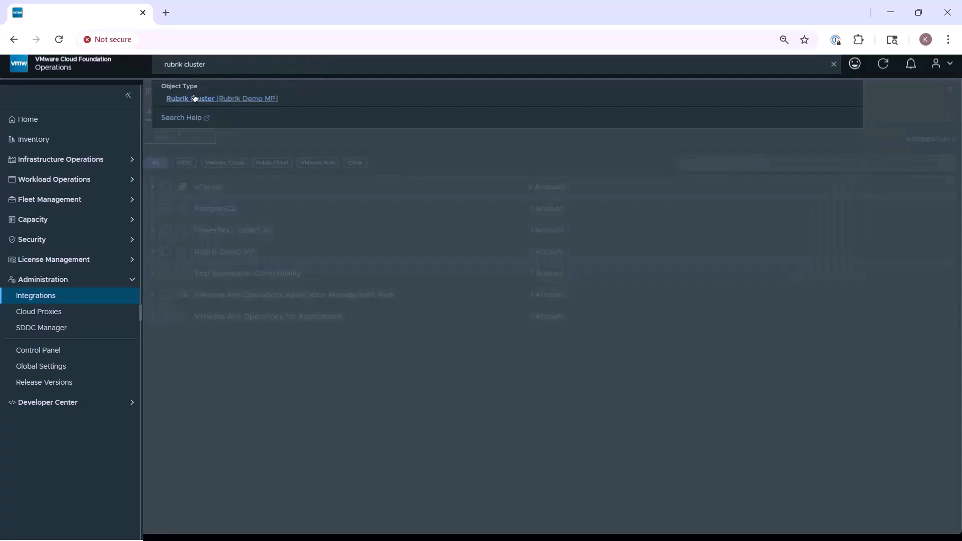
{"action": "left_click", "coordinate": [200, 96]}
{"action": "left_click", "coordinate": [200, 98]}
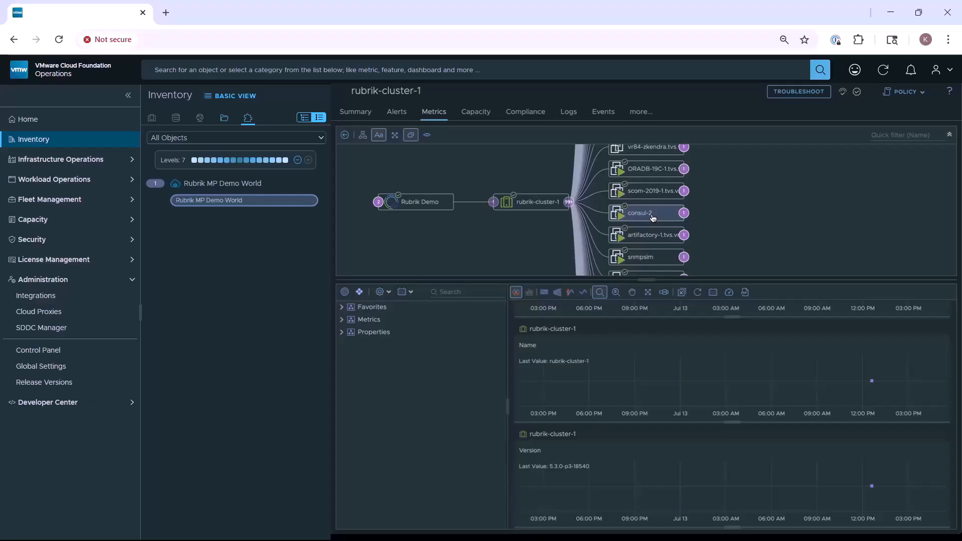
Step: Chart the Rubrik Demo MP properties Is Replication Enabled and SLA Assignment for consul-2
{"action": "left_click", "coordinate": [682, 292]}
{"action": "left_click", "coordinate": [343, 335]}
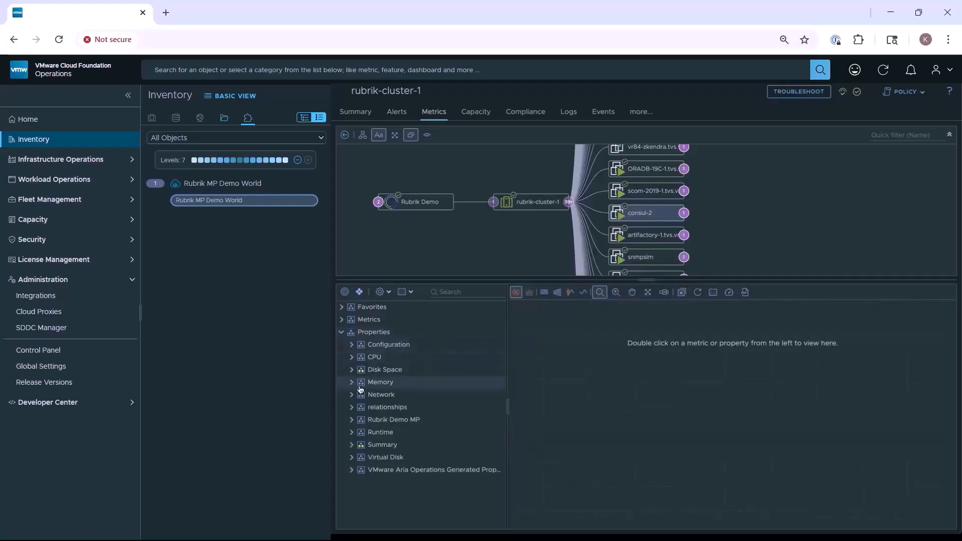
{"action": "left_click", "coordinate": [390, 418]}
{"action": "double_click", "coordinate": [394, 432]}
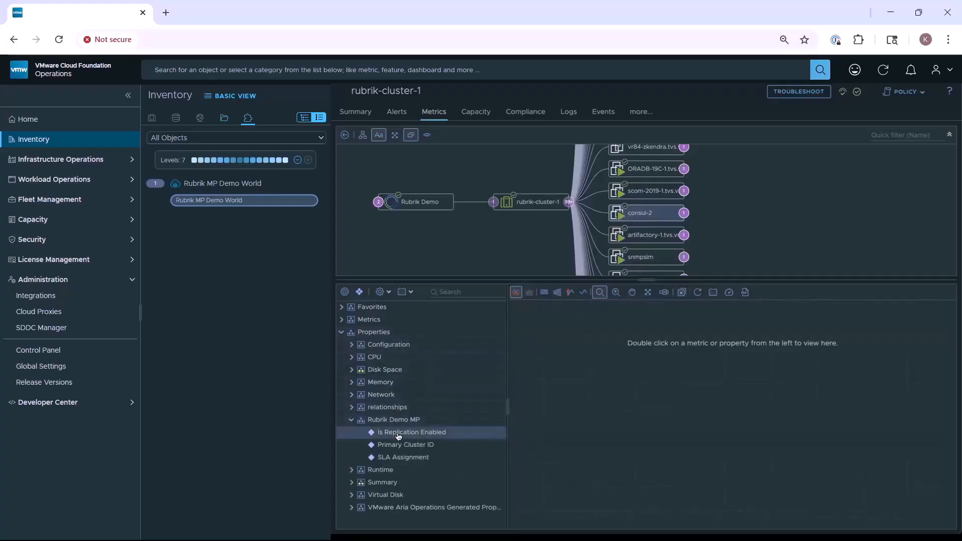
{"action": "double_click", "coordinate": [398, 458]}
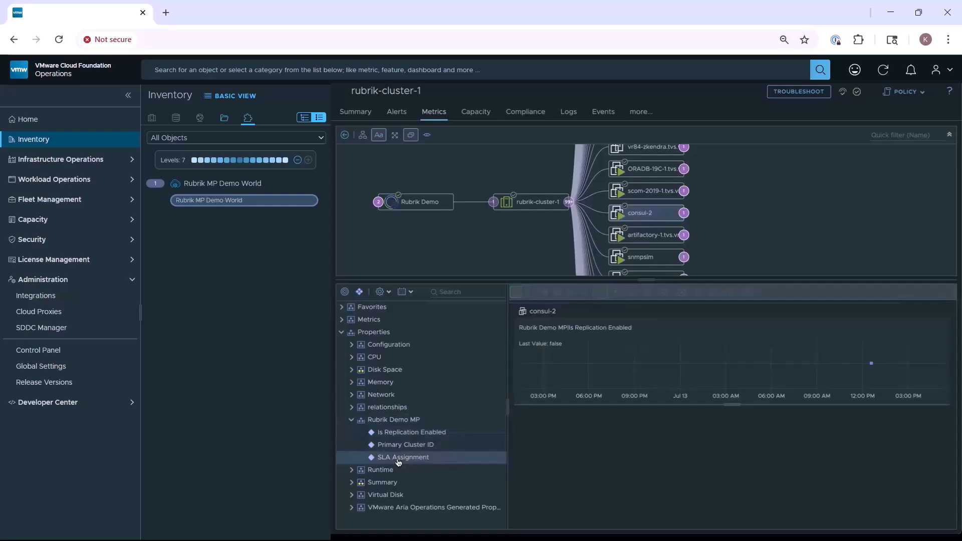
{"action": "double_click", "coordinate": [398, 457]}
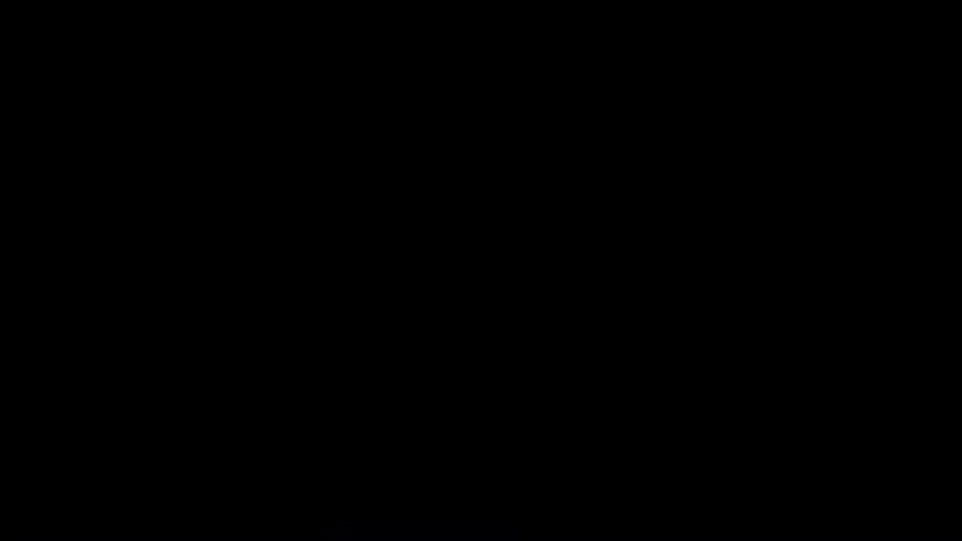